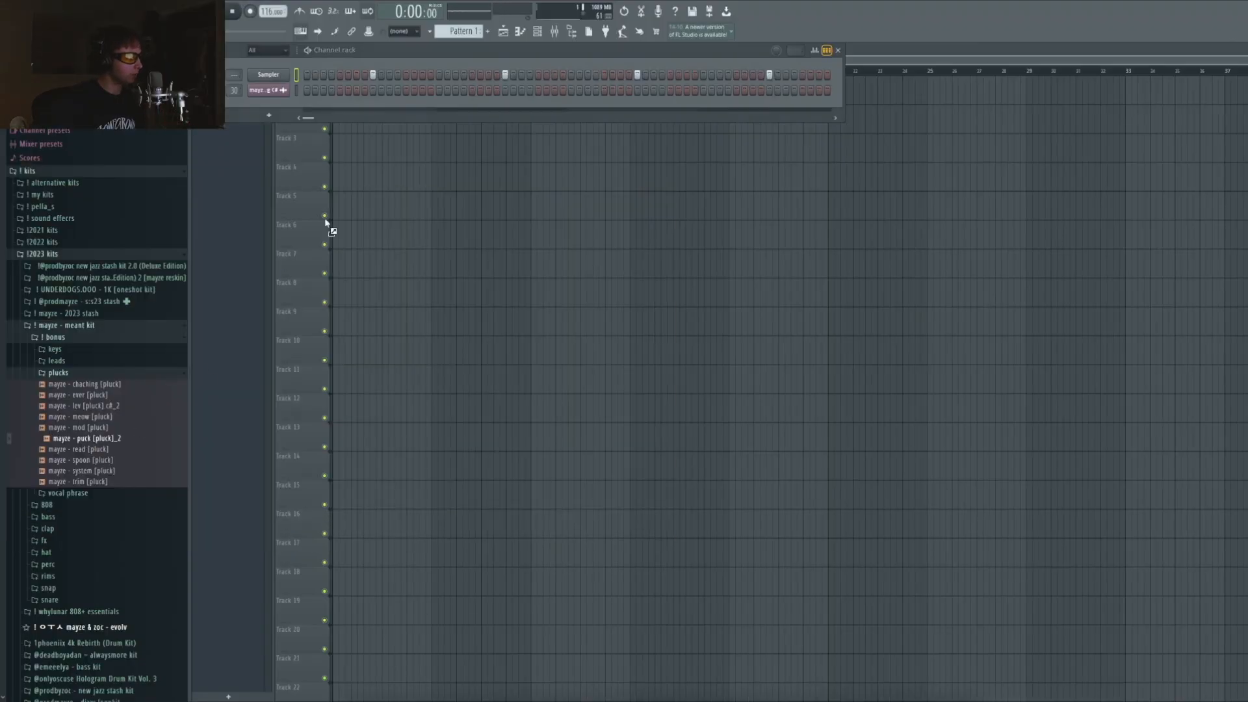
Add the mayze - puck [pluck]_2 sample as a new channel and open its envelope settings.
{"action": "left_click_drag", "start_coordinate": [272, 103], "coordinate": [273, 106]}
{"action": "left_click", "coordinate": [281, 111]}
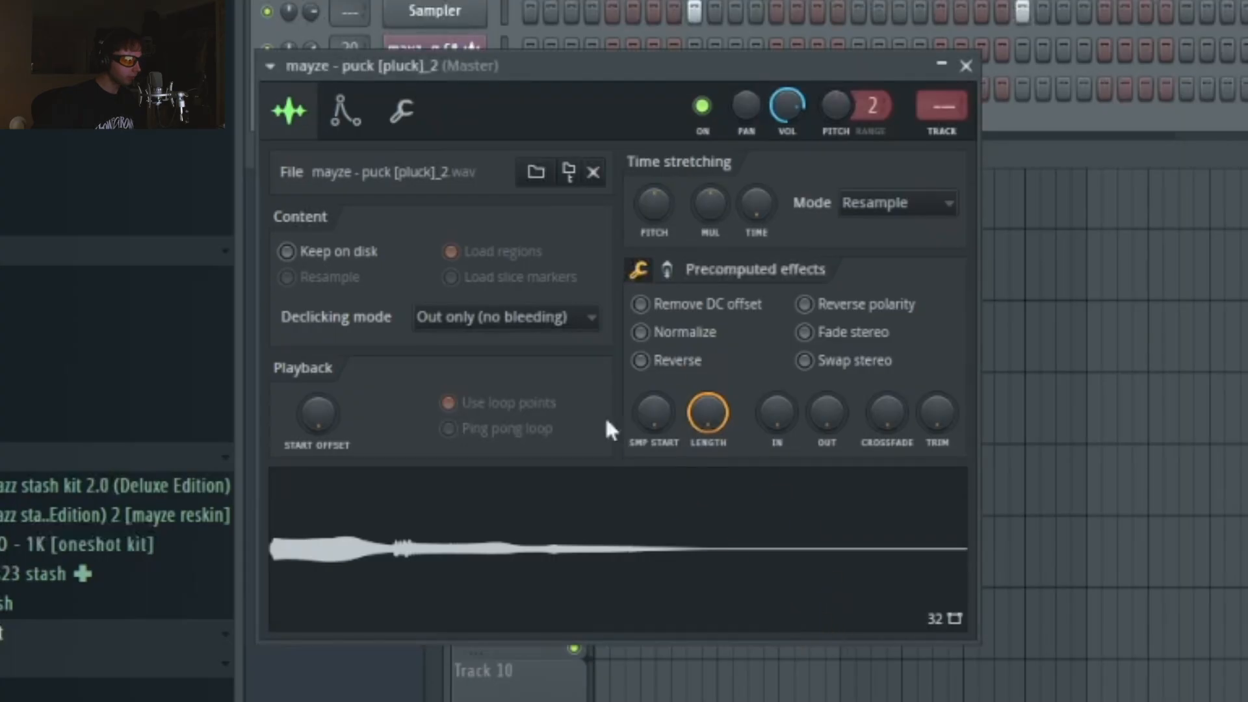
{"action": "left_click", "coordinate": [345, 112]}
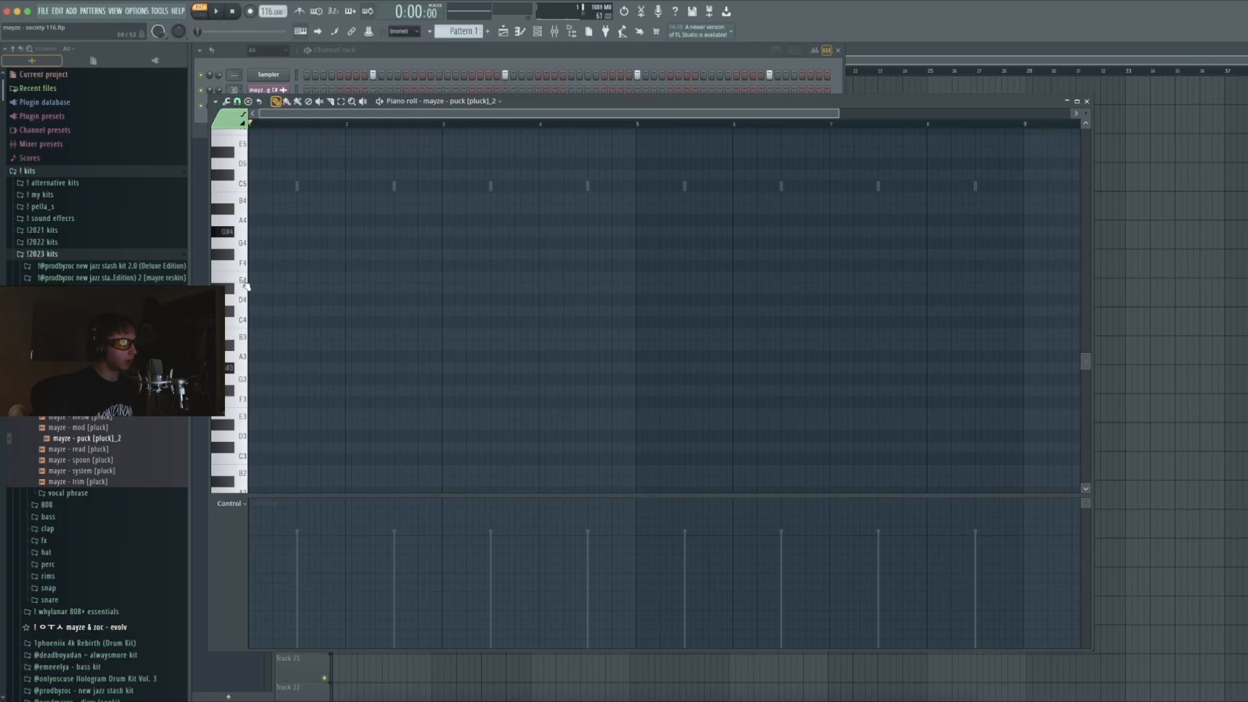
Draw three short consecutive notes, G#4, A#4 and D#4, from the start of the puck pluck's piano roll.
{"action": "scroll", "coordinate": [342, 277], "scroll_direction": "up", "scroll_amount": 4}
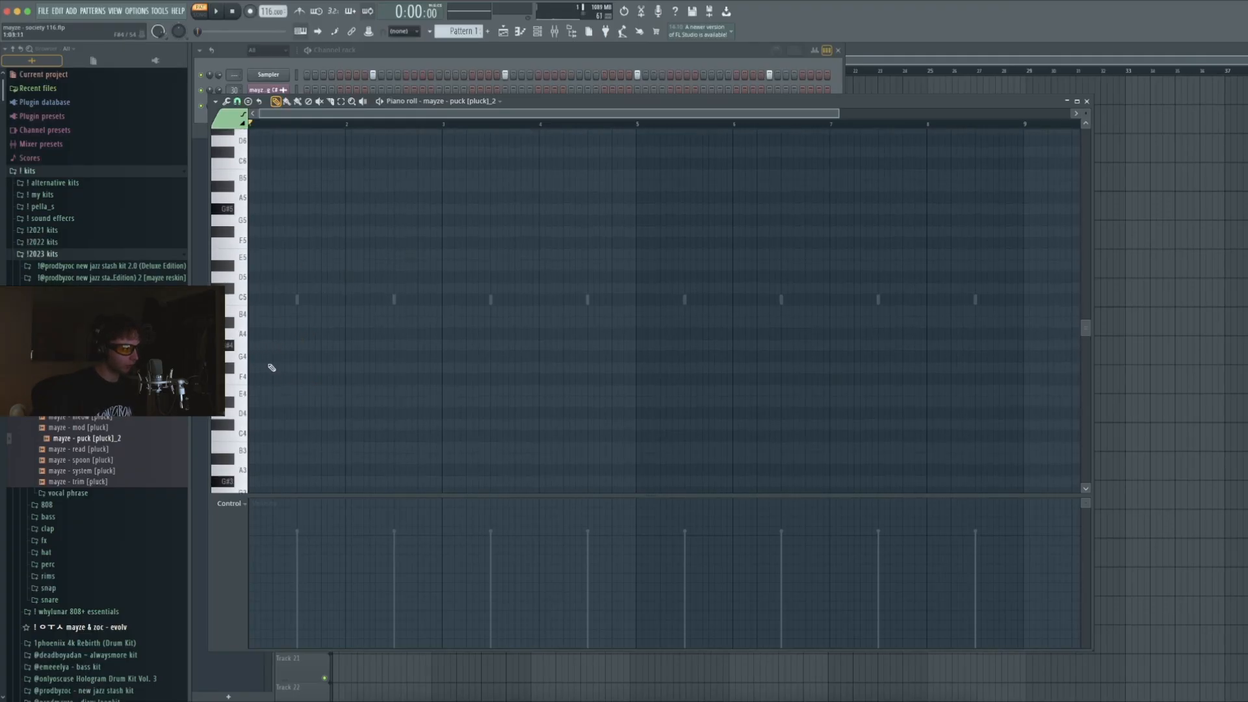
{"action": "left_click", "coordinate": [260, 346]}
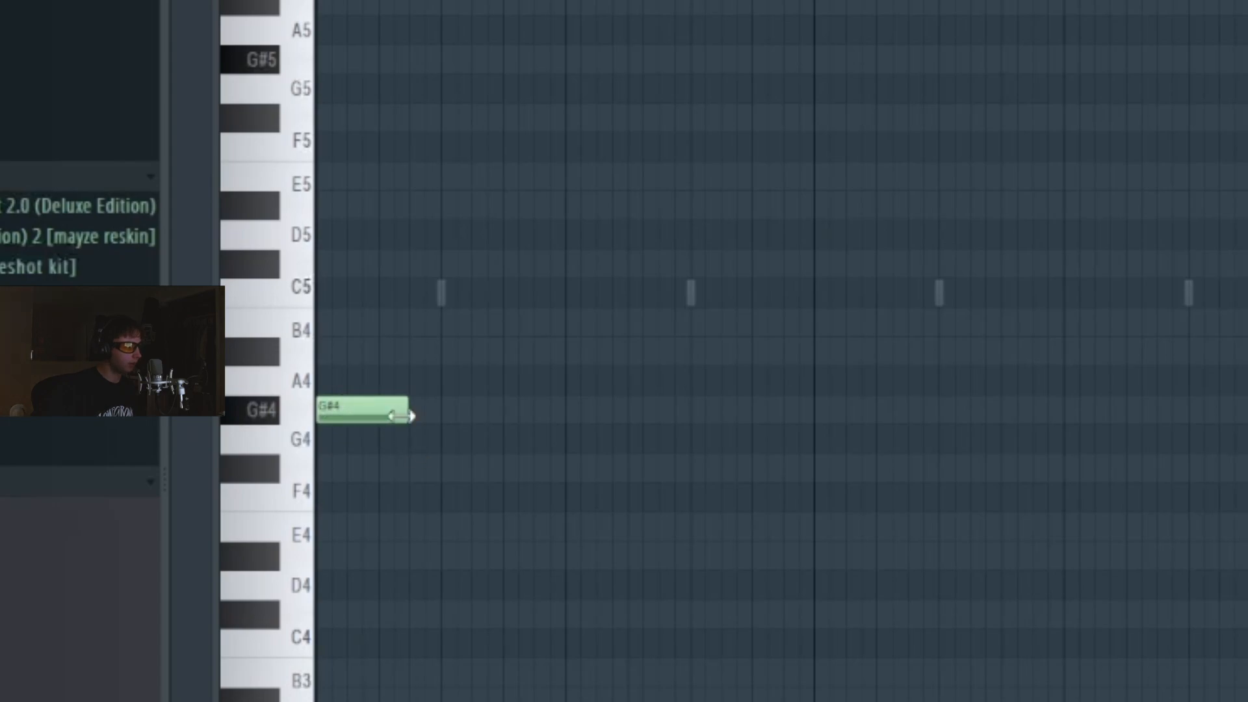
{"action": "left_click", "coordinate": [411, 344]}
{"action": "left_click", "coordinate": [514, 411]}
{"action": "left_click", "coordinate": [511, 470]}
{"action": "left_click", "coordinate": [503, 528]}
{"action": "left_click", "coordinate": [503, 557]}
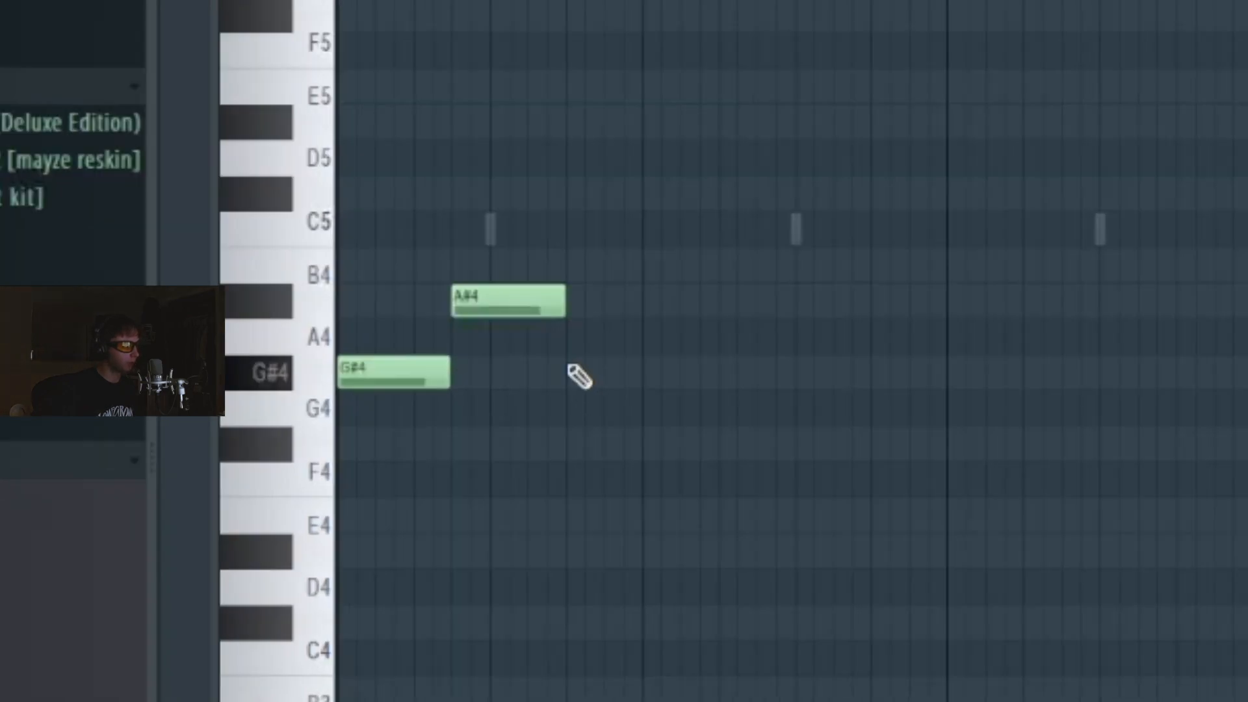
{"action": "right_click", "coordinate": [734, 516]}
{"action": "right_click", "coordinate": [731, 423]}
{"action": "right_click", "coordinate": [721, 330]}
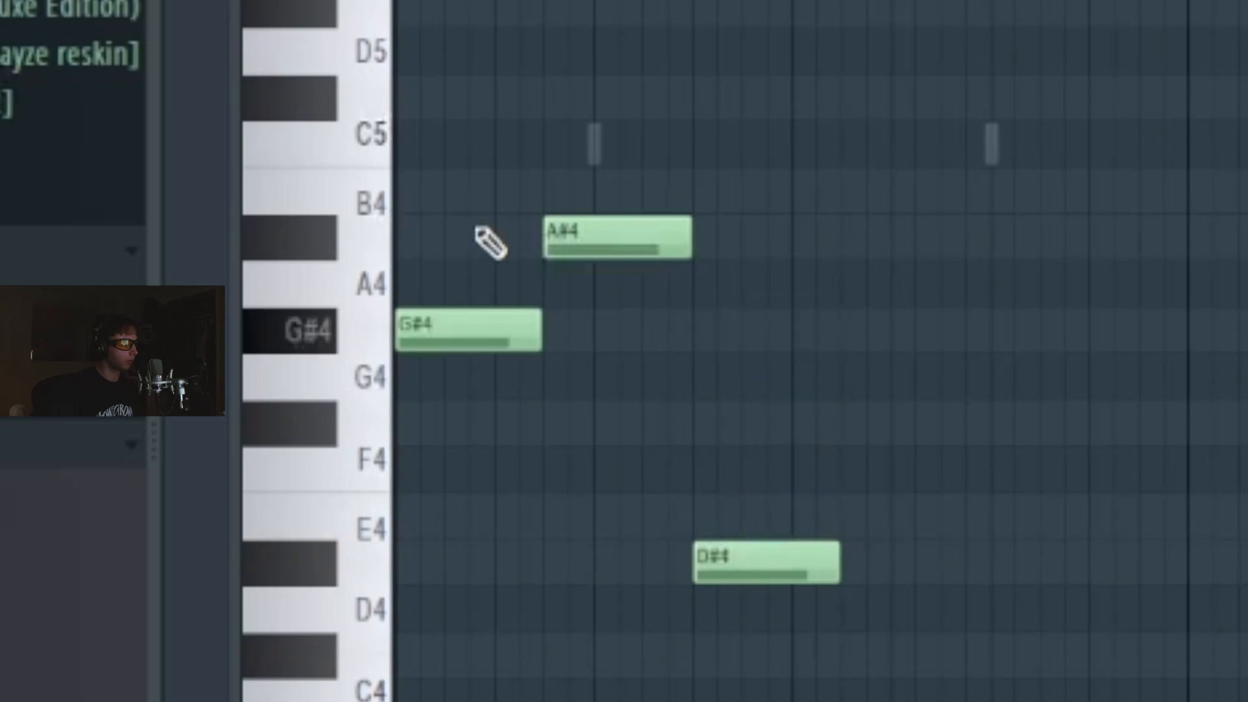
Build the notes into chords: A#4 and D#4 over G#3, B4 and G#4 over A#3, and A#4, F#4 and D#4 over D#3.
{"action": "left_click", "coordinate": [476, 238]}
{"action": "left_click", "coordinate": [558, 188]}
{"action": "left_click", "coordinate": [557, 189], "text": "ctrl+shift"}
{"action": "left_click", "coordinate": [475, 237], "text": "ctrl+shift"}
{"action": "key", "text": "ctrl+Up"}
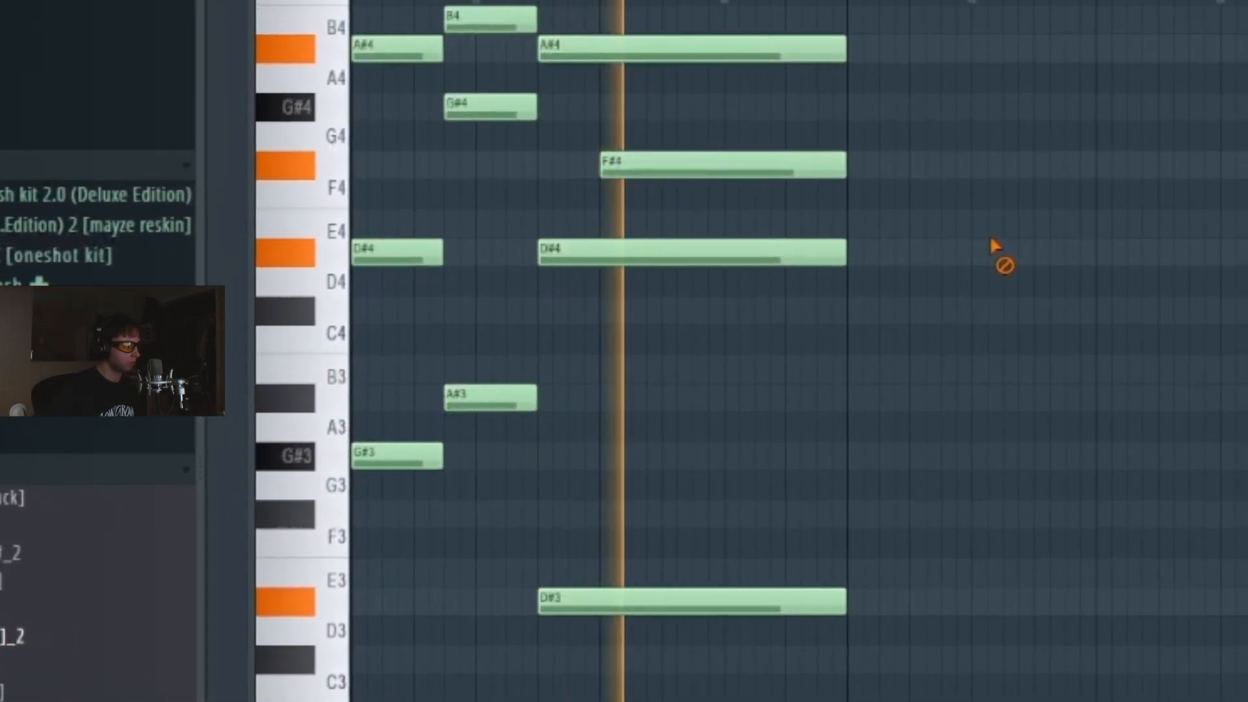
Duplicate the two-bar chord progression until it fills eight bars and randomize the note velocities.
{"action": "key", "text": "ctrl+b"}
{"action": "key", "text": "ctrl+d"}
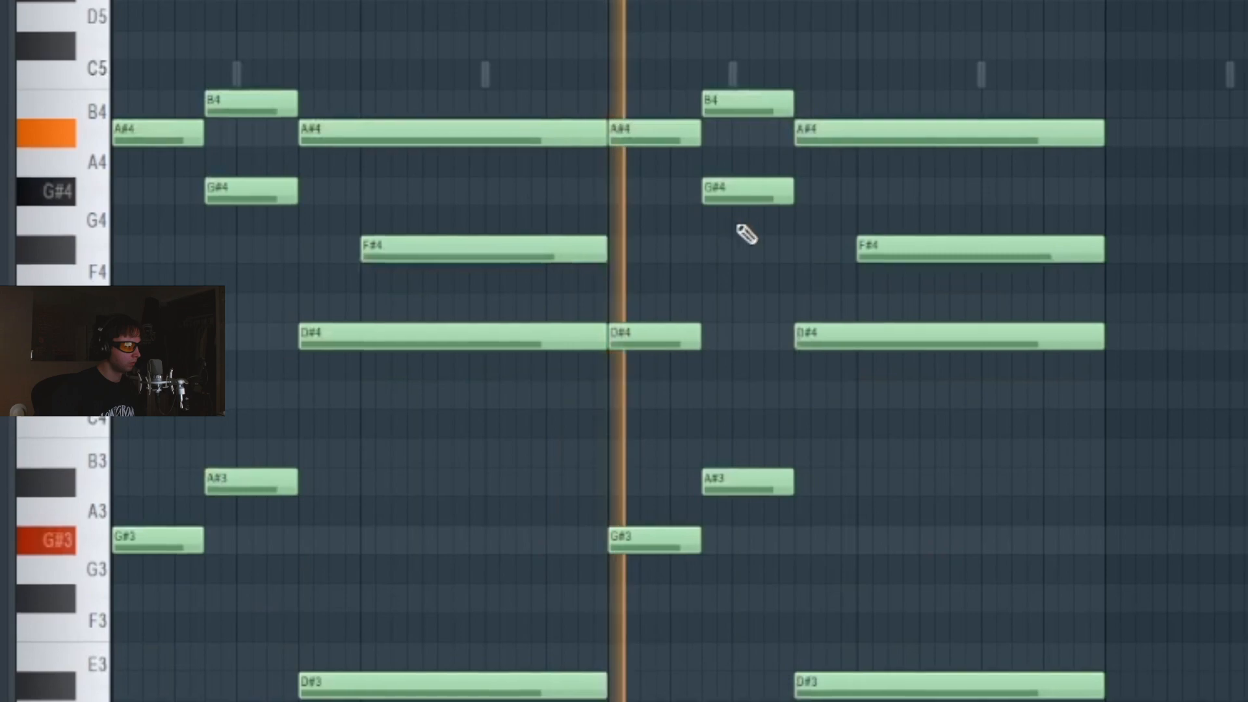
{"action": "right_click", "coordinate": [1120, 426]}
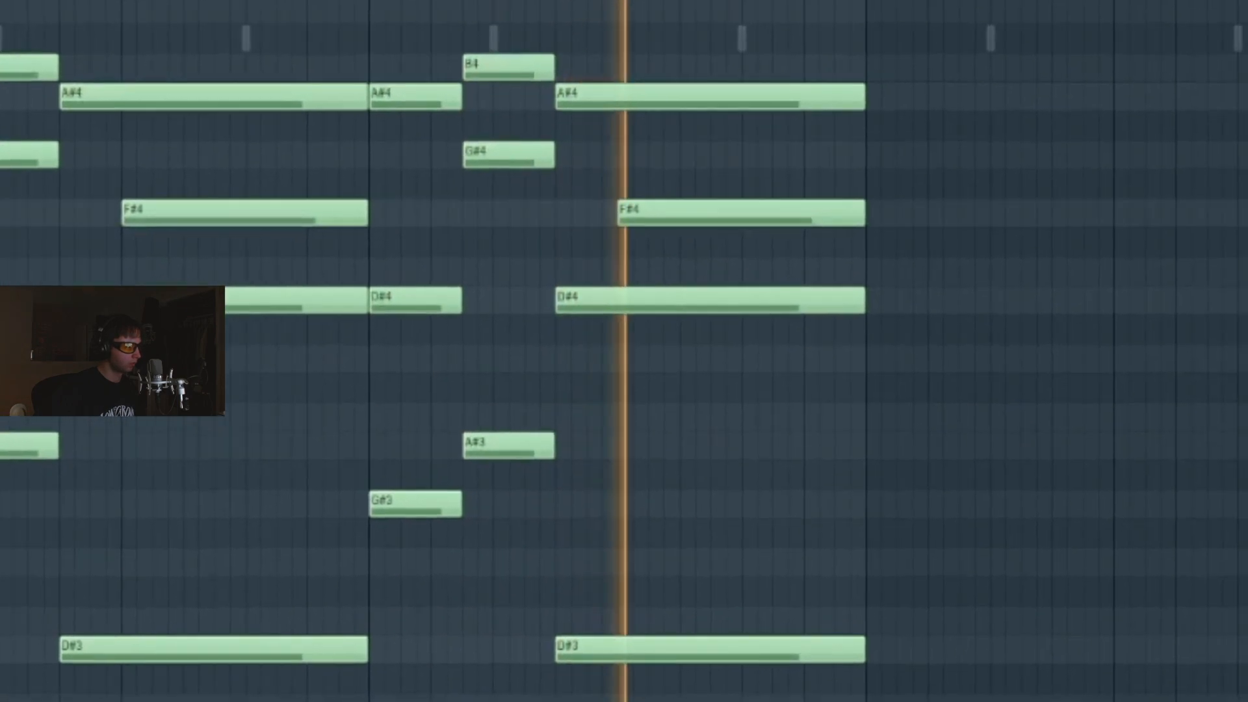
{"action": "left_click_drag", "start_coordinate": [802, 663], "coordinate": [49, 417]}
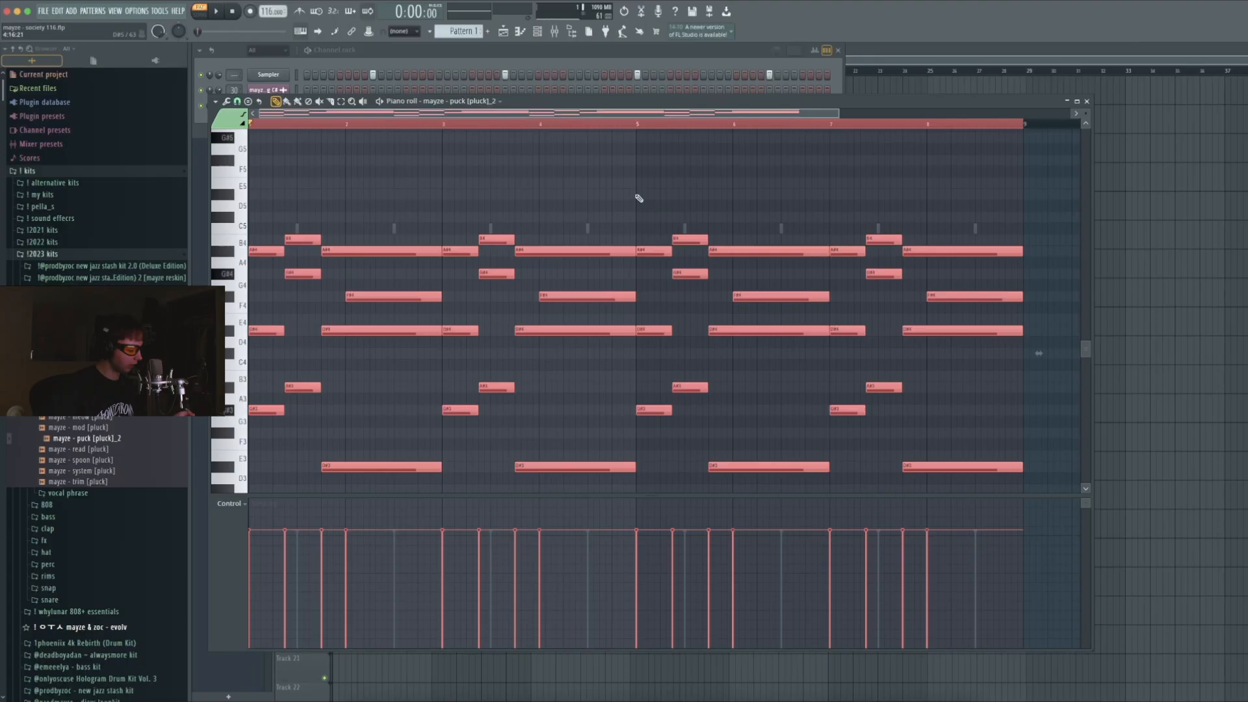
{"action": "key", "text": "alt+r"}
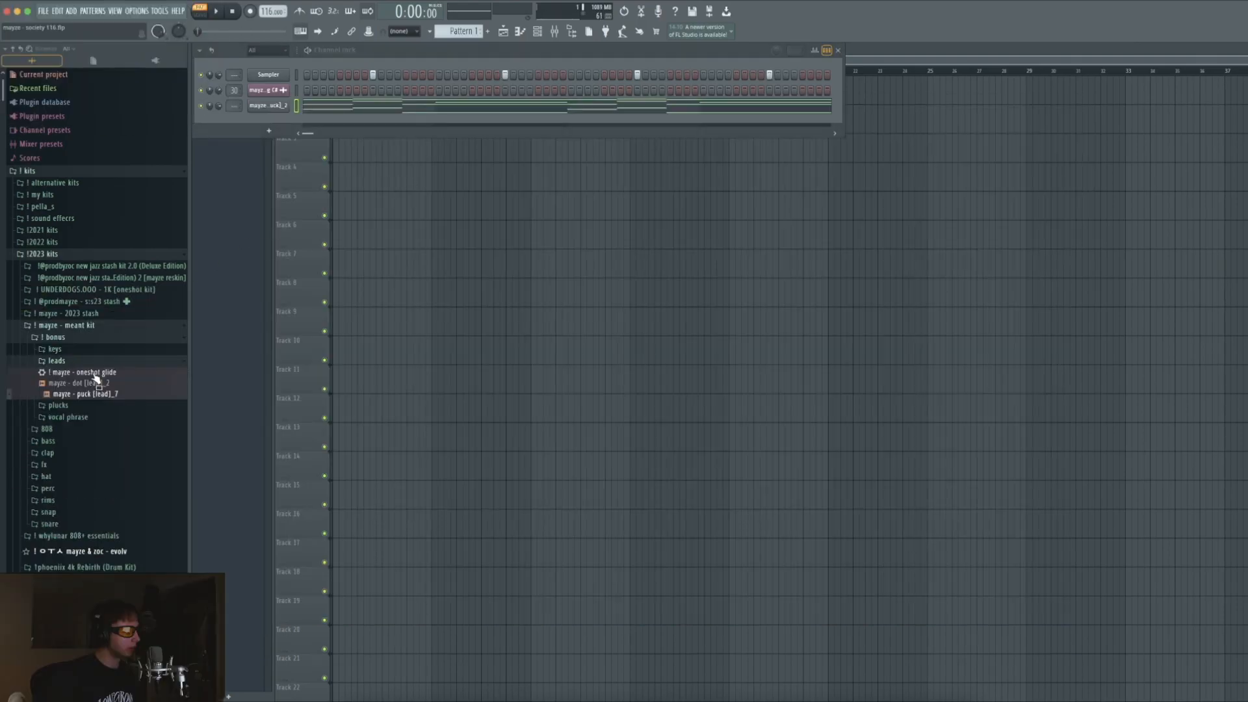
Add the mayze - oneshot glide preset as a new channel, load mayze - puck [lead]_7 into it and open the channel.
{"action": "left_click", "coordinate": [56, 361]}
{"action": "left_click_drag", "start_coordinate": [78, 373], "coordinate": [267, 121]}
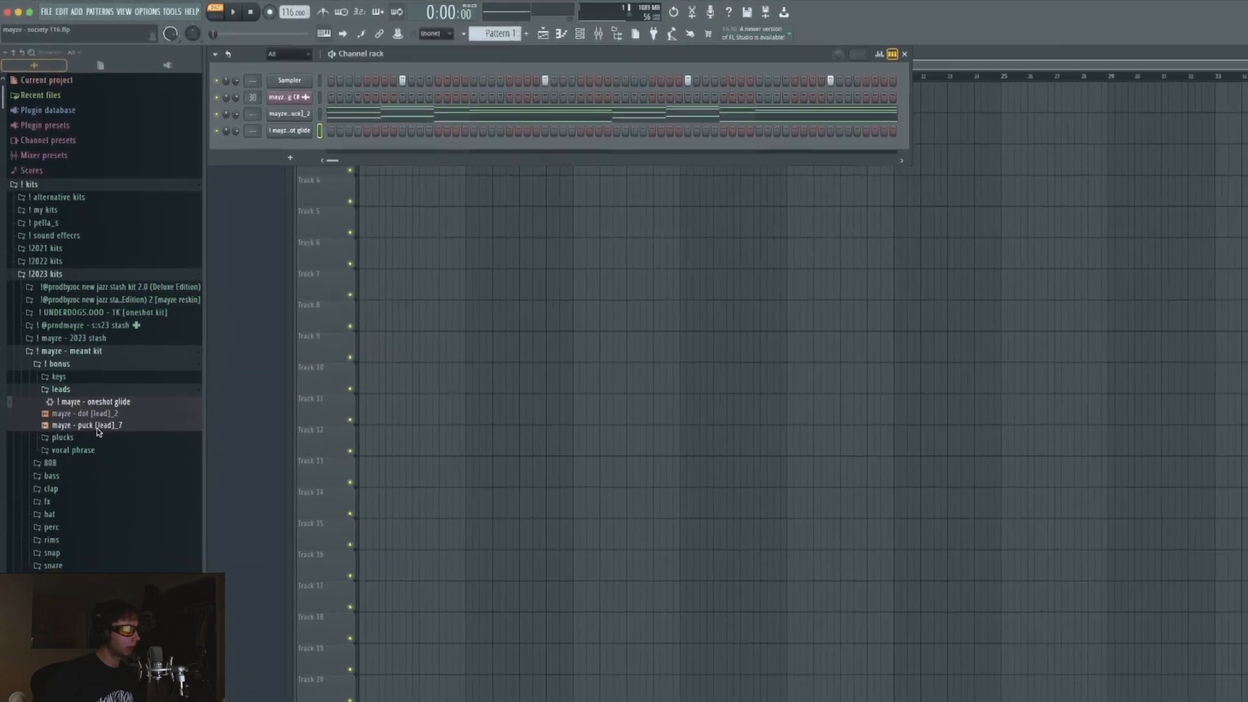
{"action": "left_click_drag", "start_coordinate": [117, 531], "coordinate": [433, 195]}
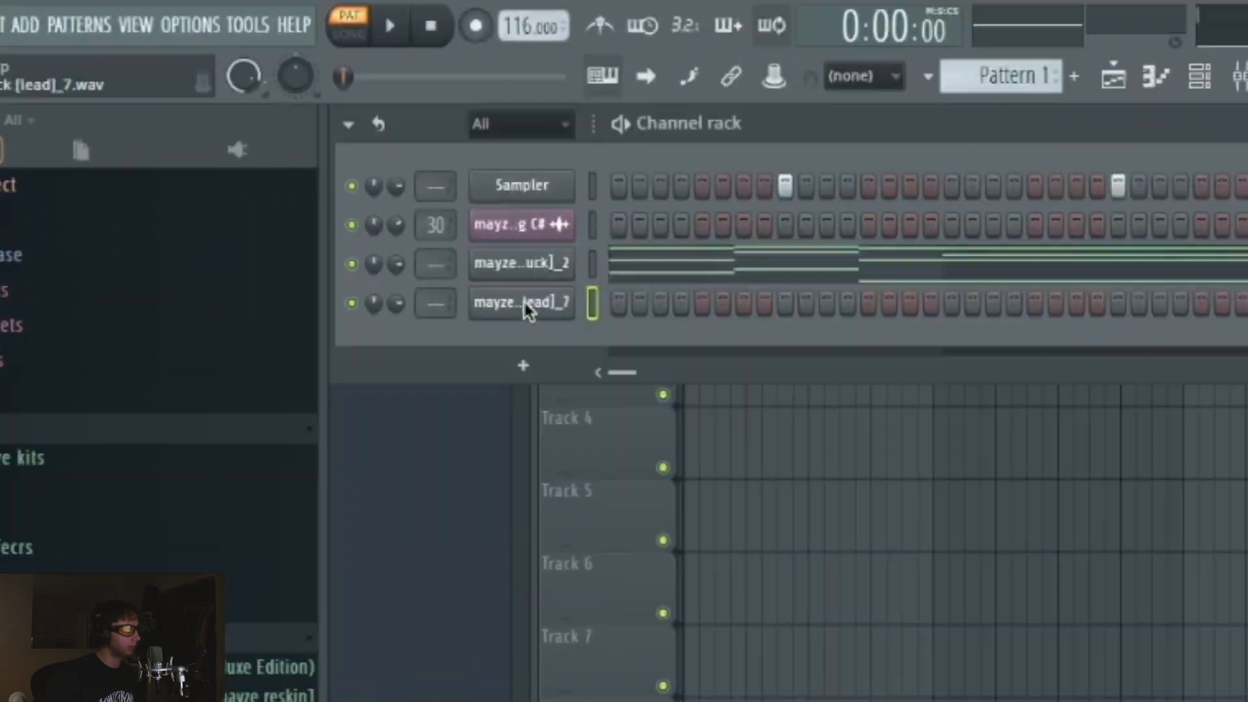
{"action": "left_click", "coordinate": [524, 303]}
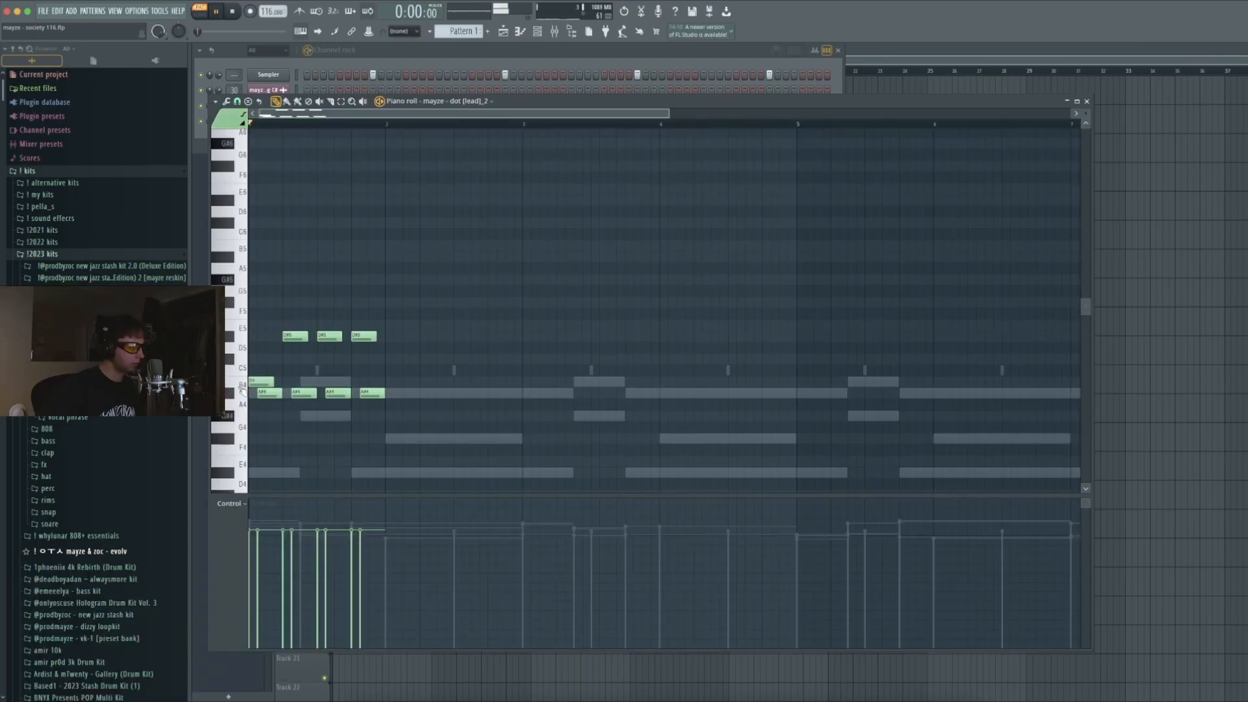
Move the dot lead's D#5 notes down four semitones to B4 and lengthen the short last A#4 note.
{"action": "key", "text": "shift+Down"}
{"action": "key", "text": "shift+Down"}
{"action": "key", "text": "shift+Down"}
{"action": "key", "text": "shift+Down"}
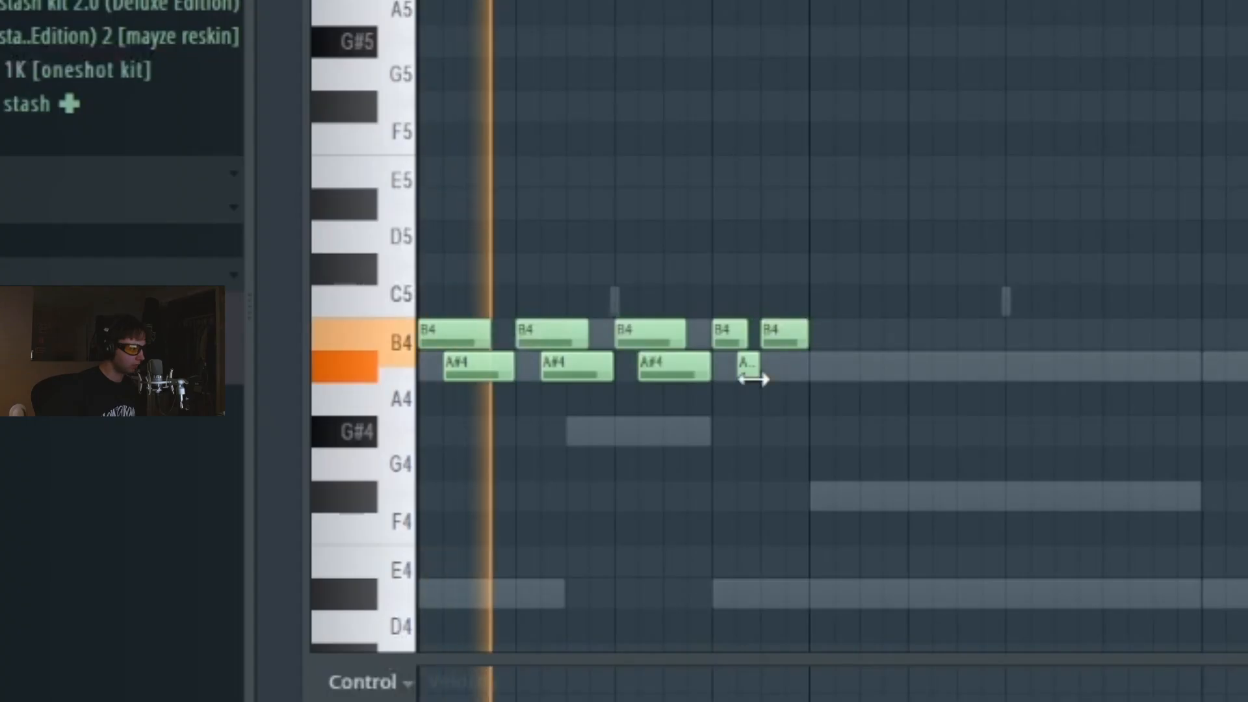
{"action": "left_click_drag", "start_coordinate": [761, 379], "coordinate": [796, 382]}
Duplicate the one-bar lead phrase into the second bar and replace that bar's last A#4 with a G#4 note.
{"action": "left_click_drag", "start_coordinate": [920, 189], "coordinate": [429, 370]}
{"action": "key", "text": "ctrl+b"}
{"action": "right_click", "coordinate": [1058, 449]}
{"action": "left_click", "coordinate": [1141, 433]}
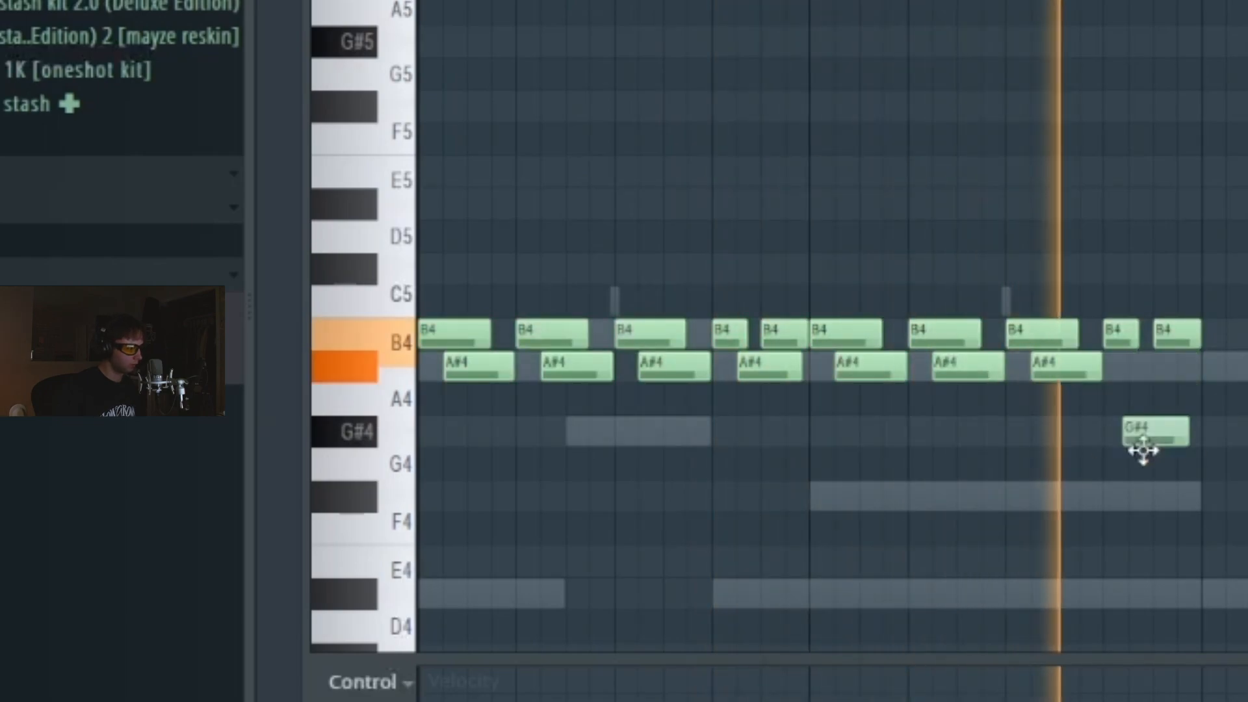
Cut the lead notes in bars 2, 4, 6 and 8 out of the dot [lead]_2 pattern and close its piano roll.
{"action": "left_click_drag", "start_coordinate": [488, 256], "coordinate": [548, 363]}
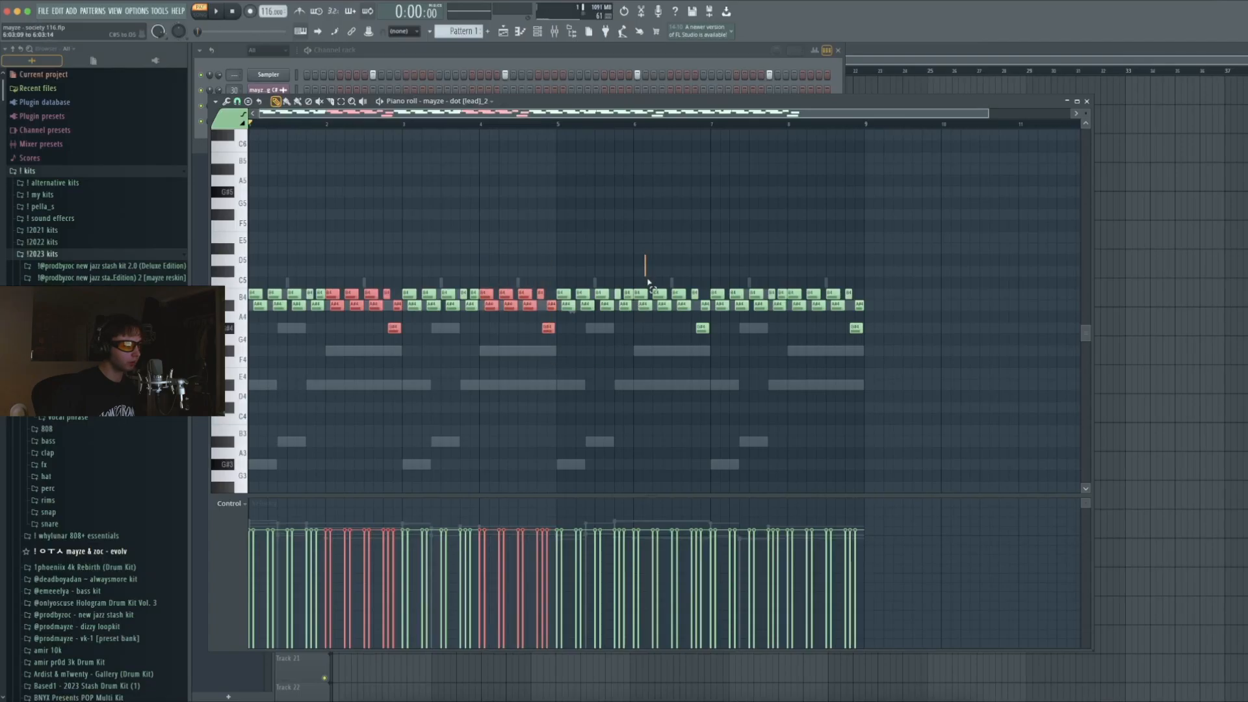
{"action": "left_click_drag", "start_coordinate": [648, 281], "coordinate": [709, 357]}
{"action": "left_click_drag", "start_coordinate": [823, 291], "coordinate": [910, 391]}
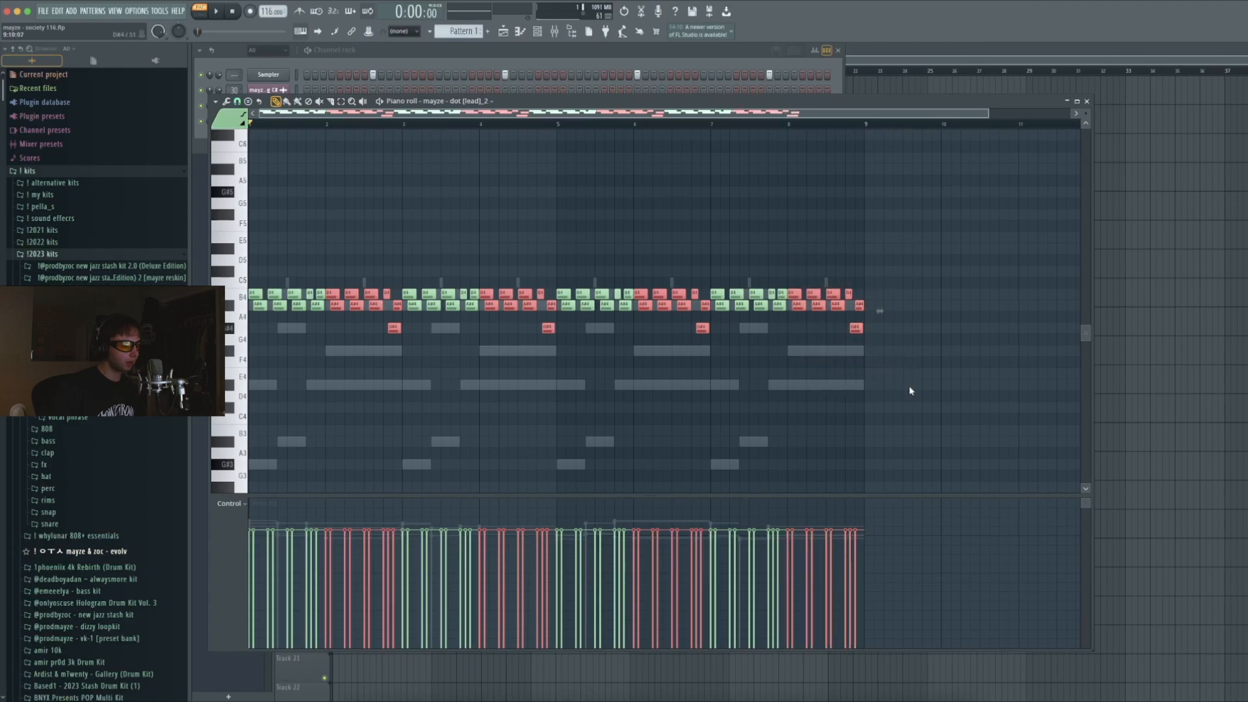
{"action": "key", "text": "Delete"}
{"action": "left_click", "coordinate": [1086, 101]}
Clone the dot [lead]_2 channel and place the removed notes in the clone's piano roll, starting at bar 2.
{"action": "right_click", "coordinate": [263, 122]}
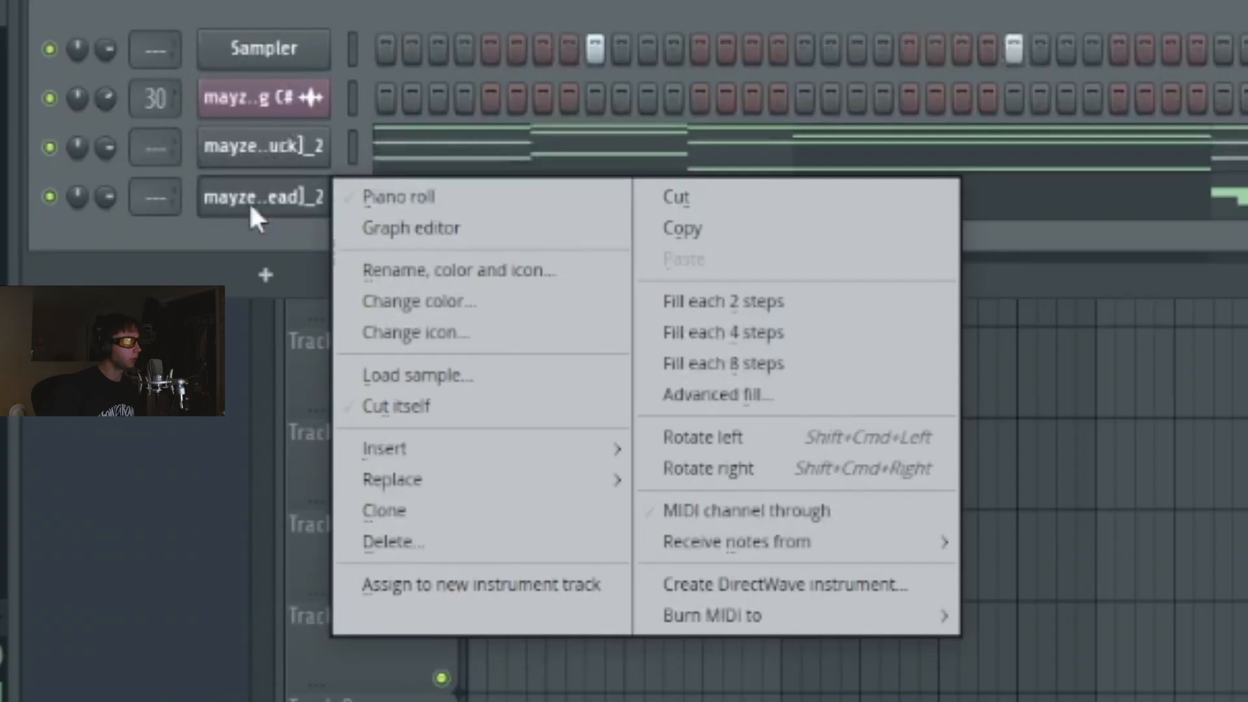
{"action": "left_click", "coordinate": [392, 510]}
{"action": "key", "text": "F7"}
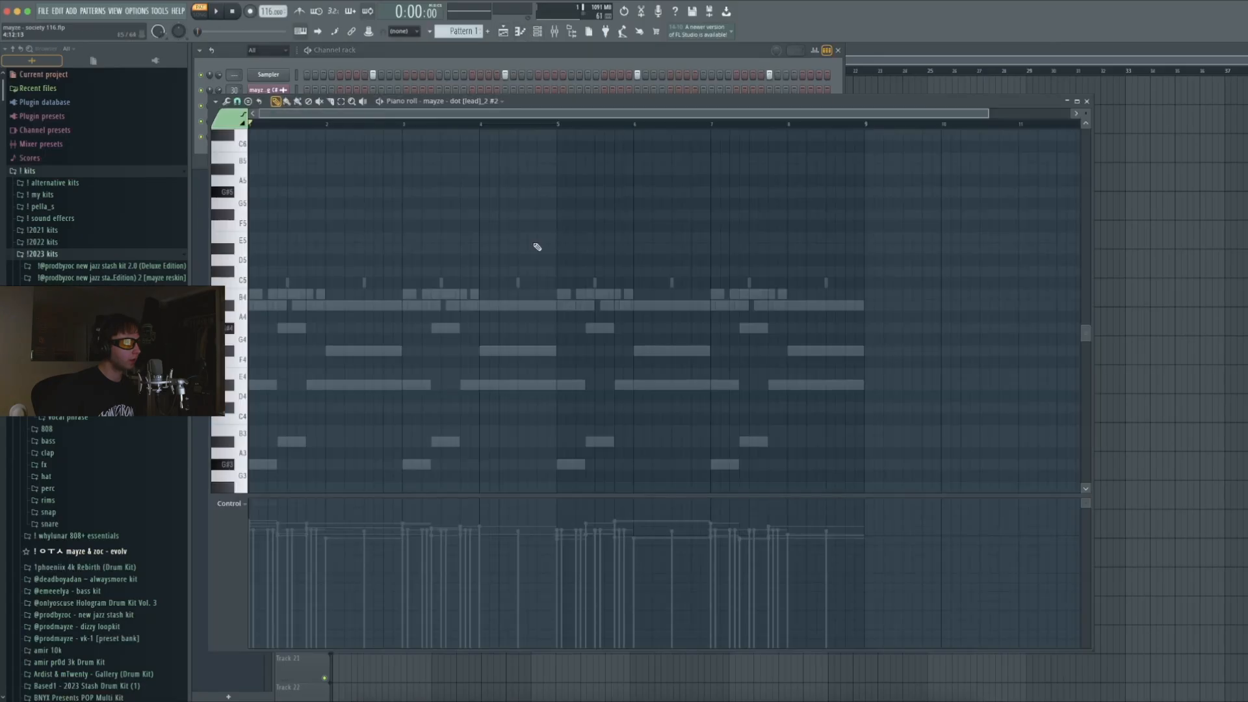
{"action": "left_click_drag", "start_coordinate": [254, 294], "coordinate": [332, 294]}
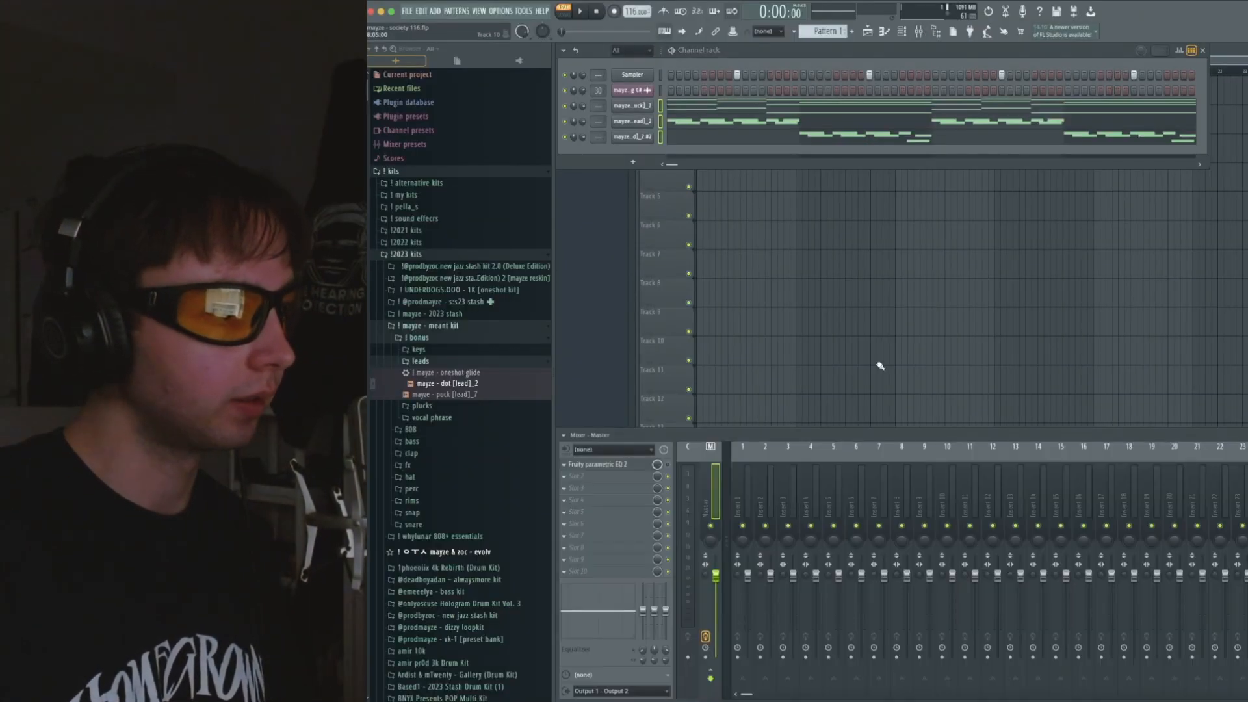
Route the three melody channels to mixer tracks 1 to 3 and load and adjust Magic Switch on the puck pluck's track.
{"action": "left_click", "coordinate": [748, 480]}
{"action": "key", "text": "ctrl+l"}
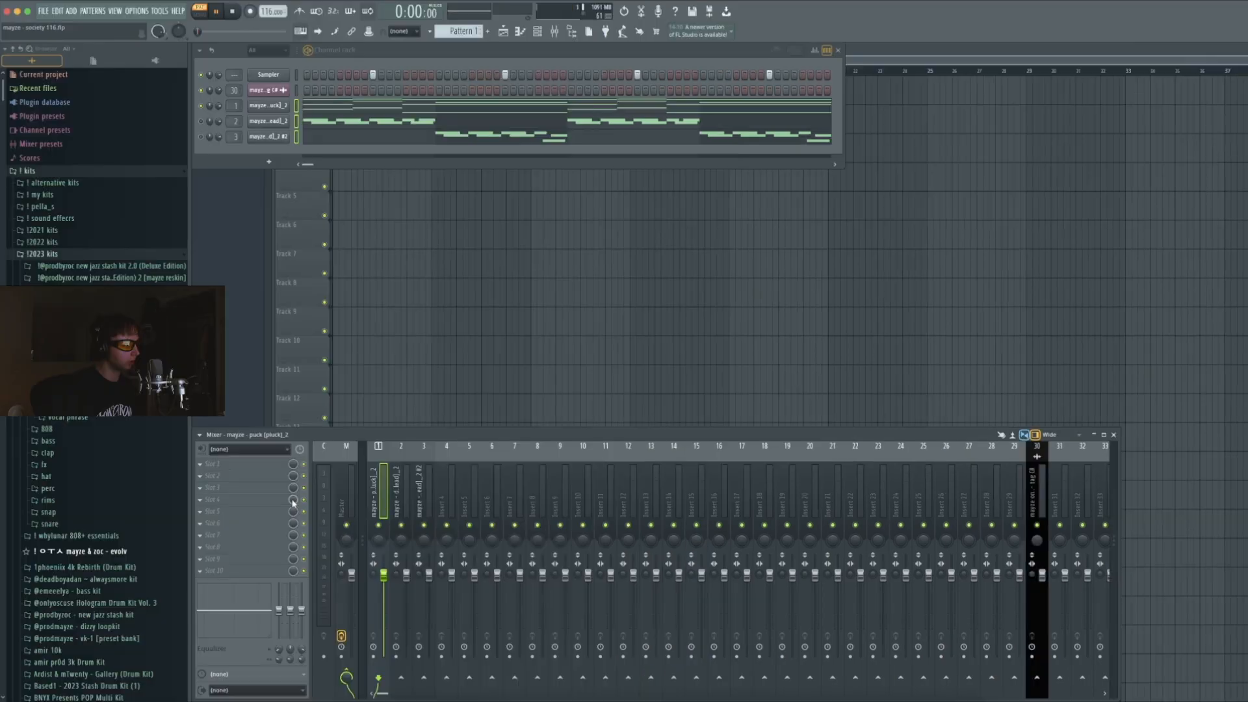
{"action": "left_click", "coordinate": [564, 464]}
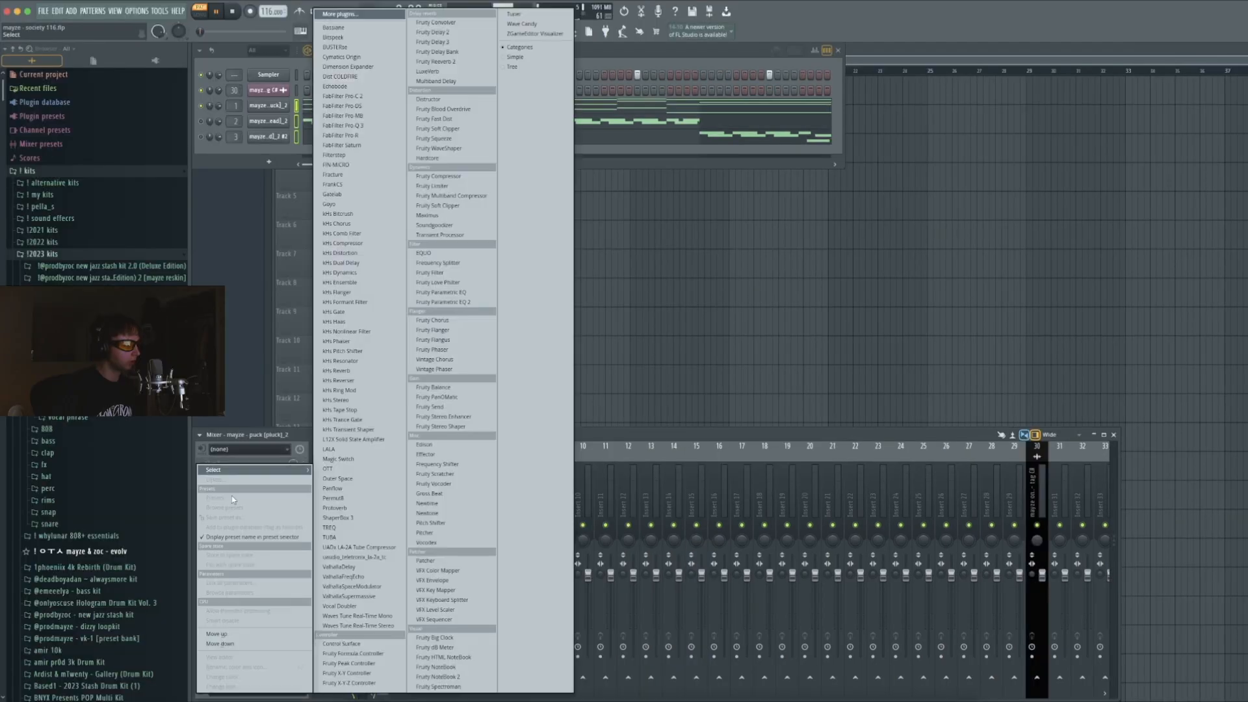
{"action": "left_click", "coordinate": [353, 460]}
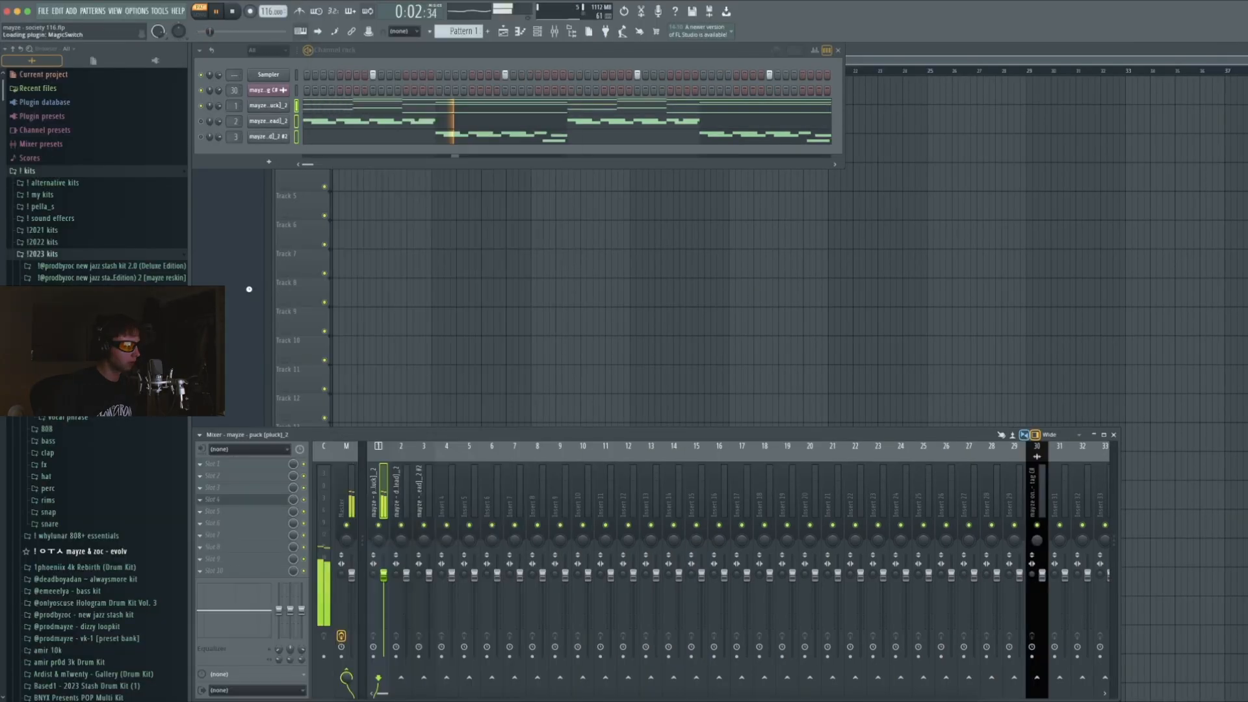
{"action": "left_click", "coordinate": [182, 228]}
{"action": "left_click_drag", "start_coordinate": [223, 267], "coordinate": [169, 267]}
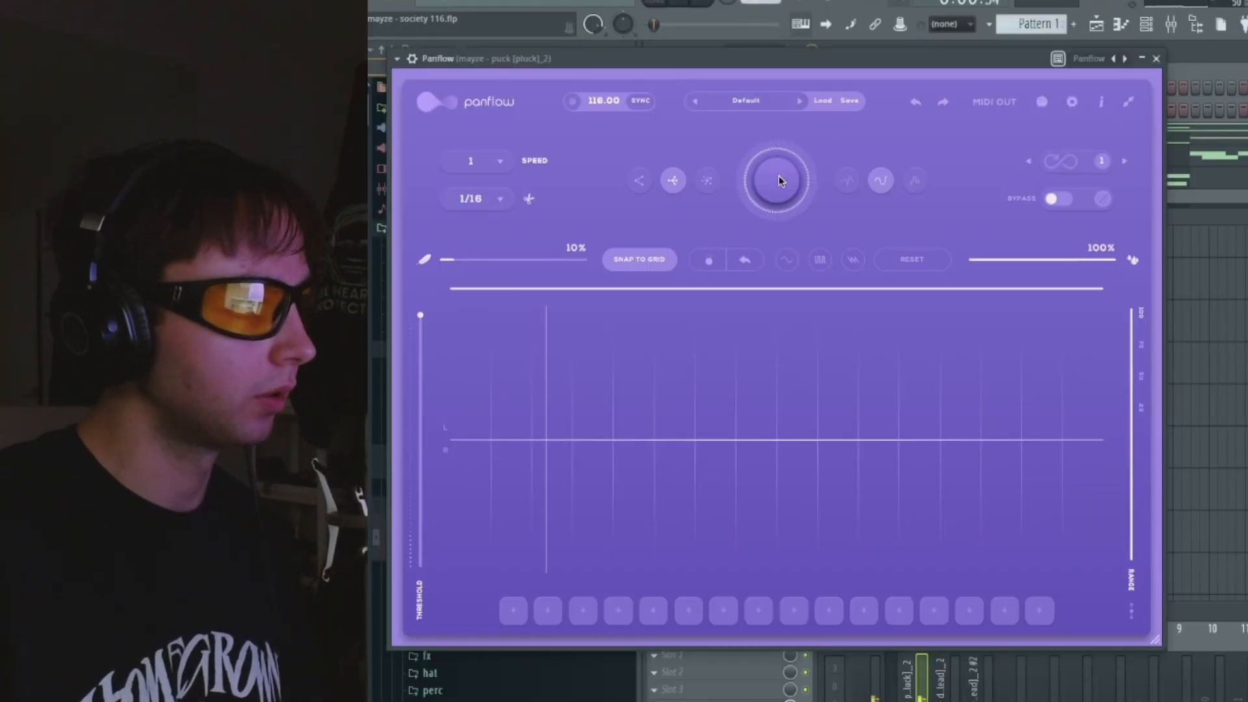
In Panflow on the puck pluck's track, randomize the panning curve, set its smoothing to 37% and the dry/wet mix to 32%.
{"action": "left_click", "coordinate": [780, 181]}
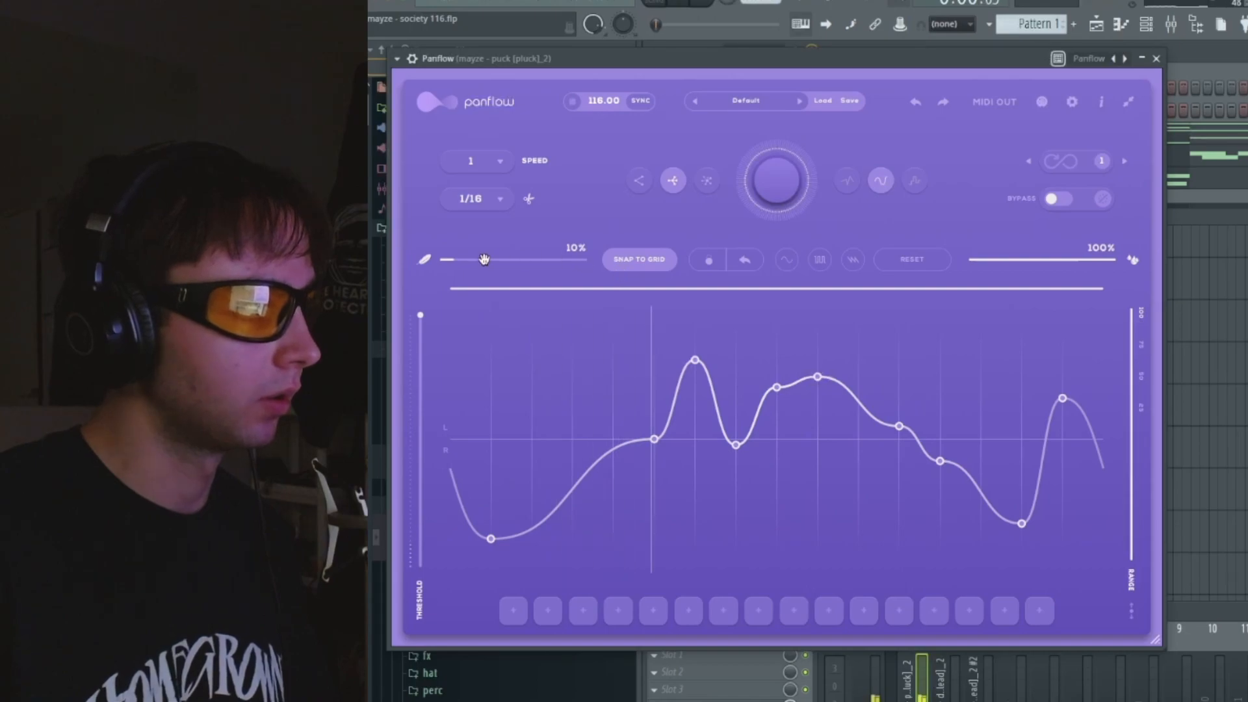
{"action": "left_click", "coordinate": [784, 187]}
{"action": "left_click", "coordinate": [783, 187]}
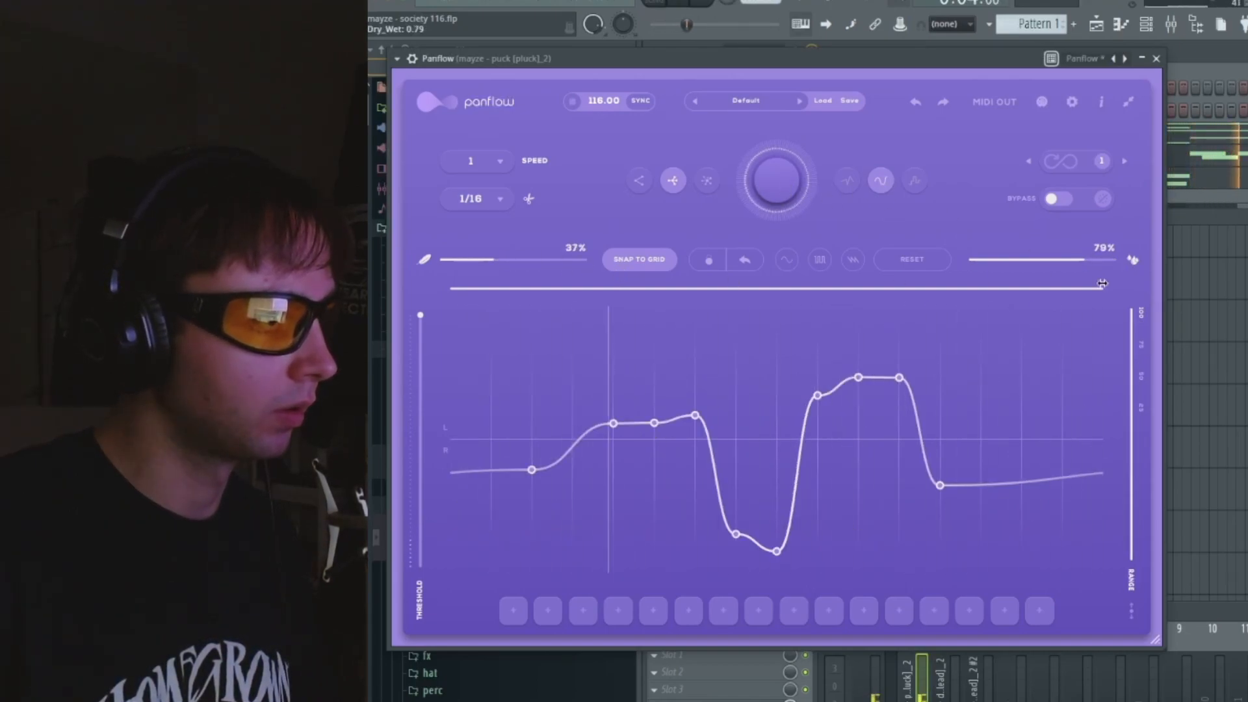
{"action": "left_click_drag", "start_coordinate": [1043, 267], "coordinate": [1006, 267]}
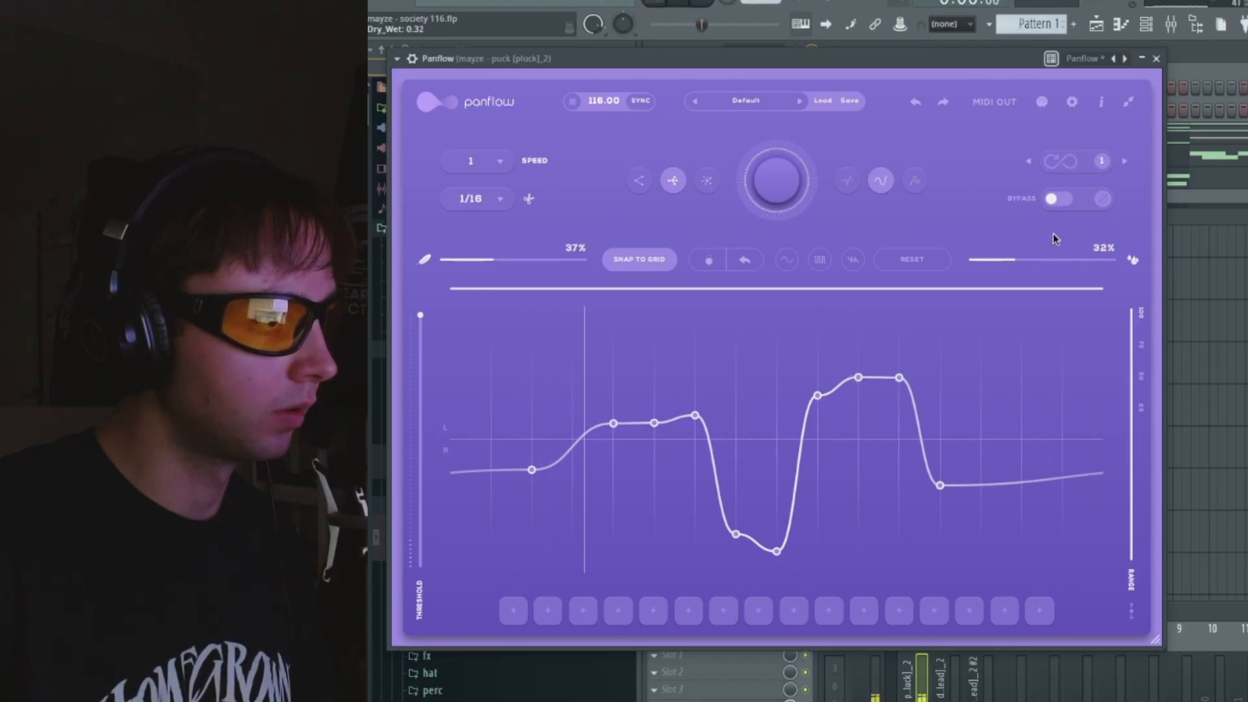
{"action": "key", "text": "Escape"}
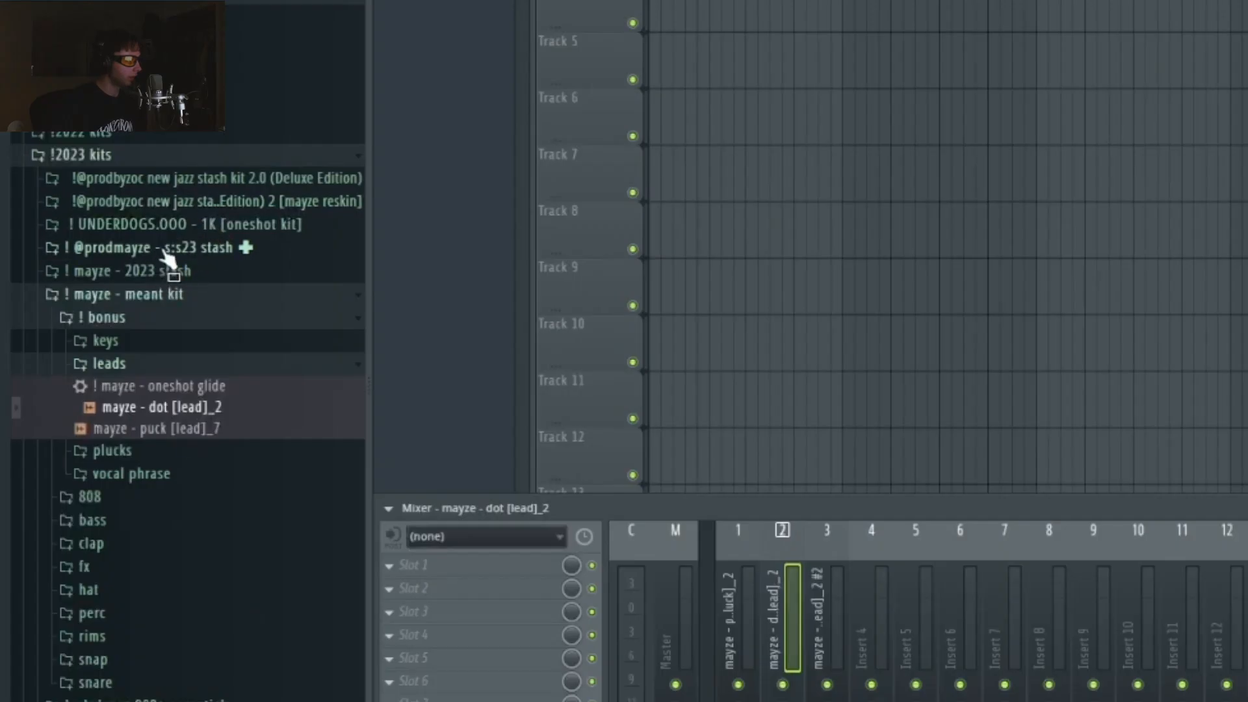
Load the mayze - lead texture mixer preset from the UNDERDOGS.OOO - 1K kit onto the first dot lead's mixer track.
{"action": "left_click", "coordinate": [171, 224]}
{"action": "left_click", "coordinate": [144, 367]}
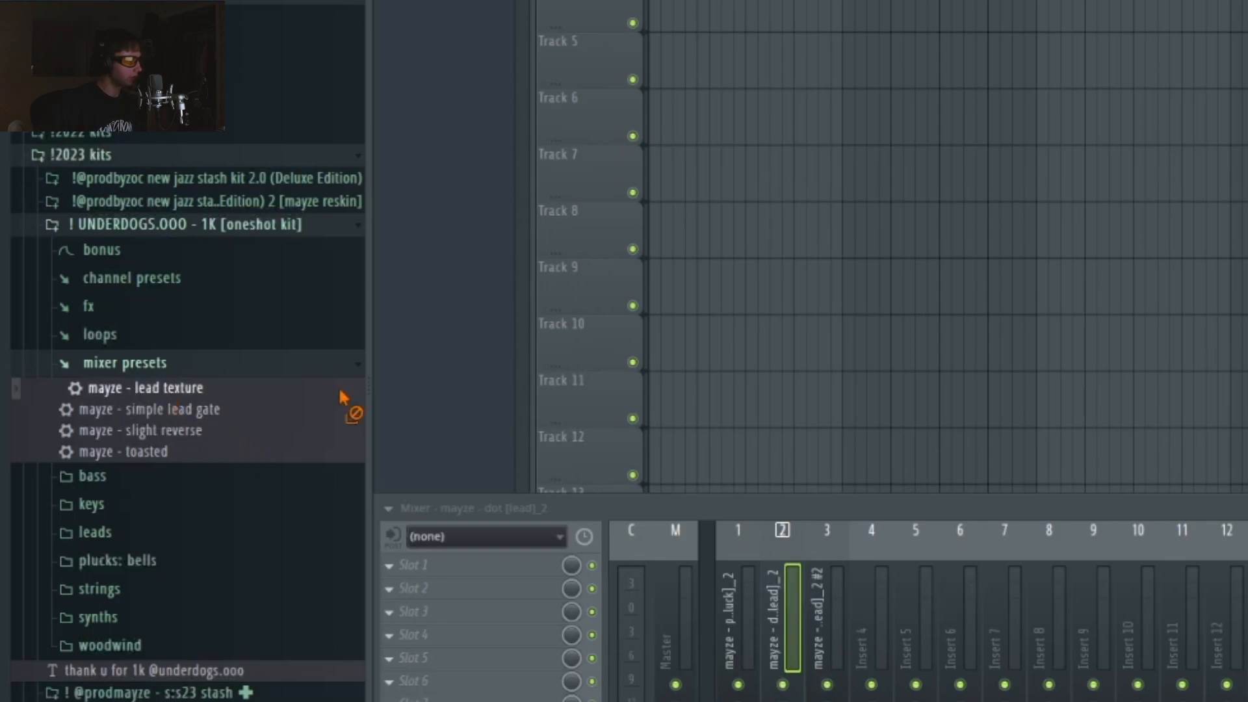
{"action": "left_click_drag", "start_coordinate": [343, 398], "coordinate": [785, 611]}
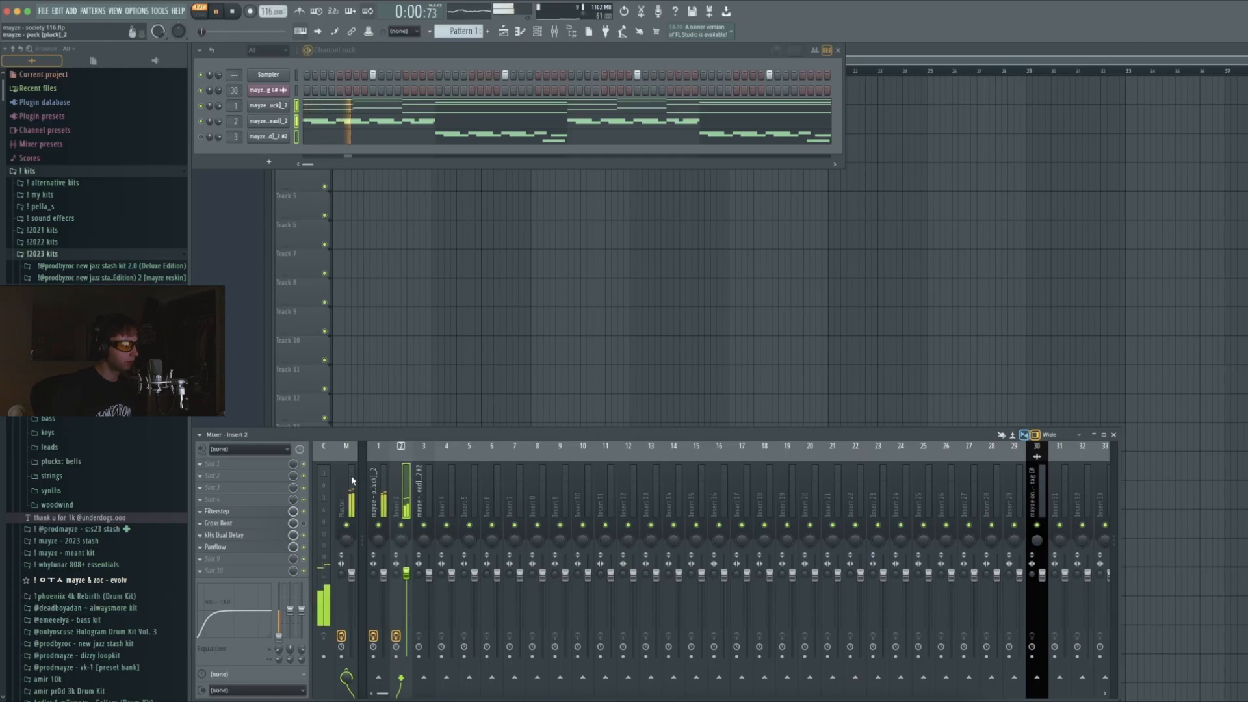
Examine the kHs Dual Delay settings on mixer track 2, especially the mix amount, and close the plugin.
{"action": "left_click", "coordinate": [246, 537]}
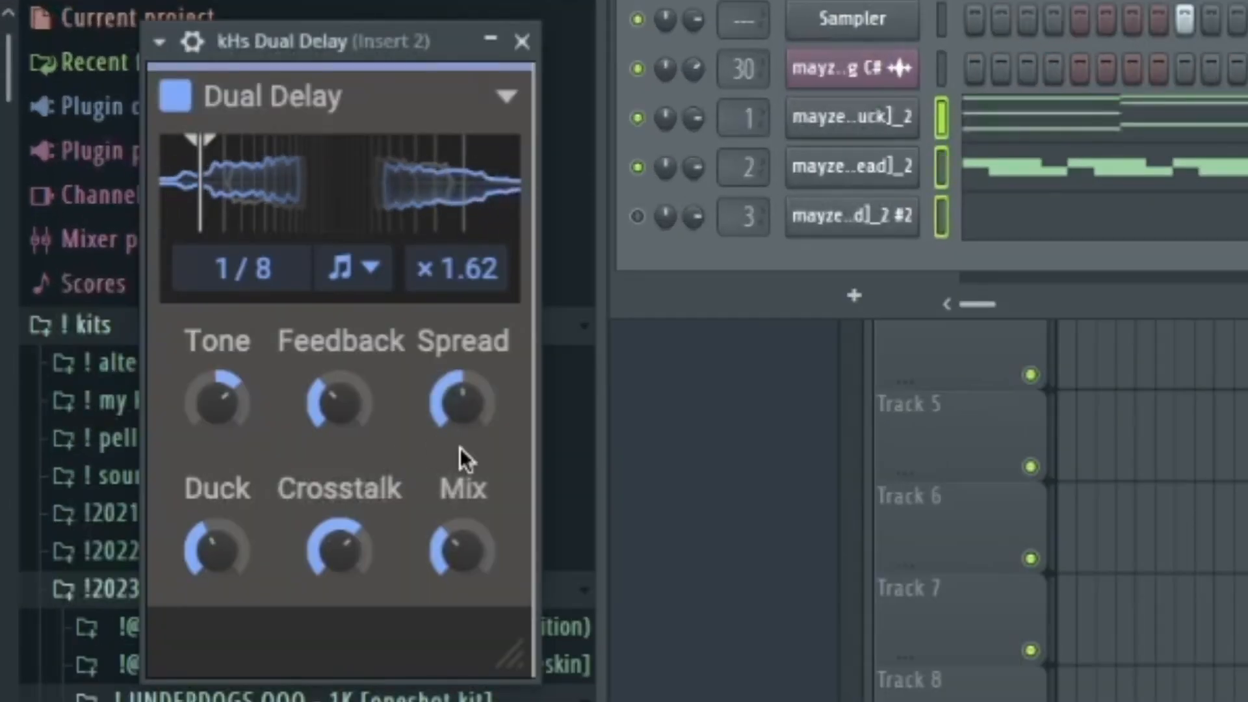
{"action": "mouse_move", "coordinate": [146, 244]}
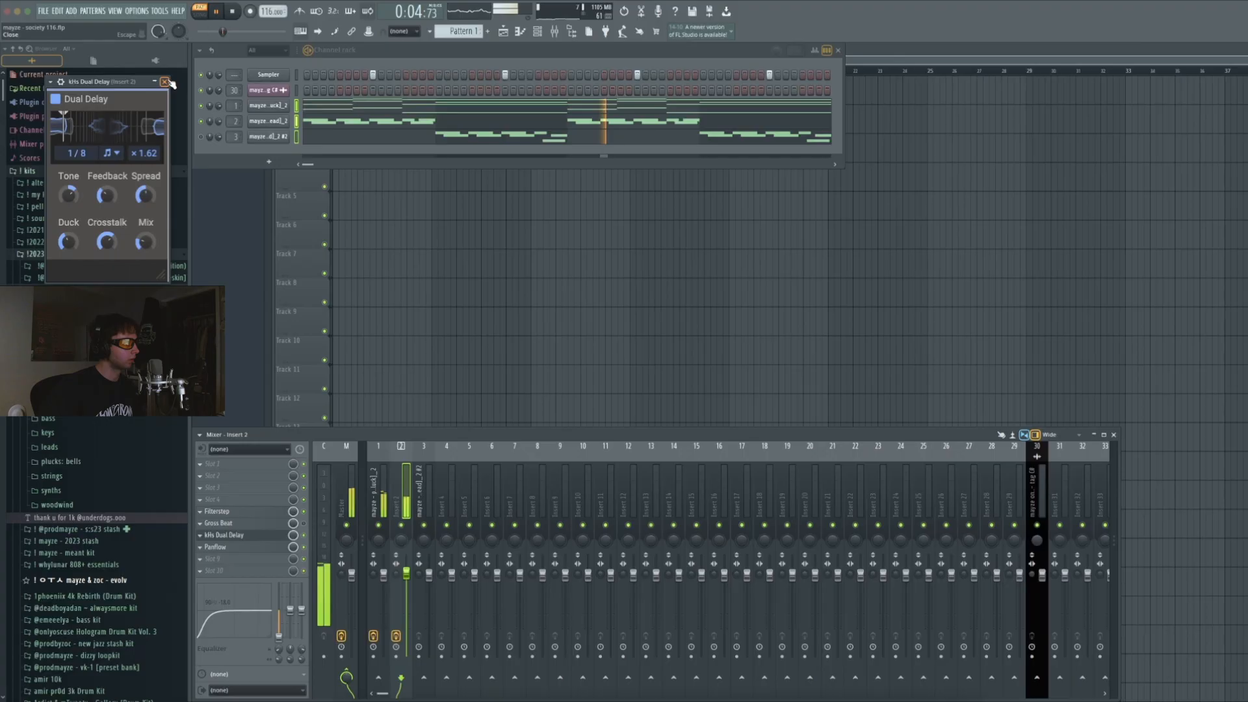
{"action": "left_click", "coordinate": [522, 41]}
Raise the sample start of the dot [lead]_2 channel slightly and close the channel settings.
{"action": "left_click", "coordinate": [852, 167]}
{"action": "scroll", "coordinate": [673, 411], "scroll_direction": "up", "scroll_amount": 4}
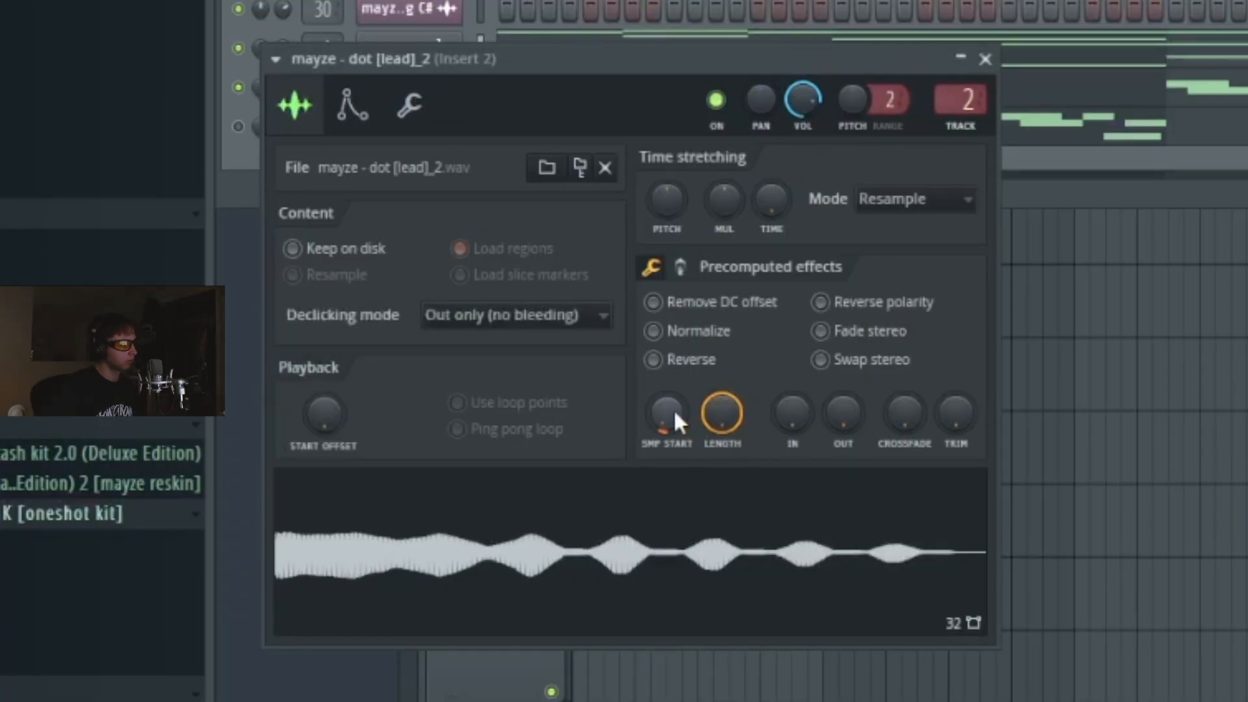
{"action": "left_click", "coordinate": [984, 59]}
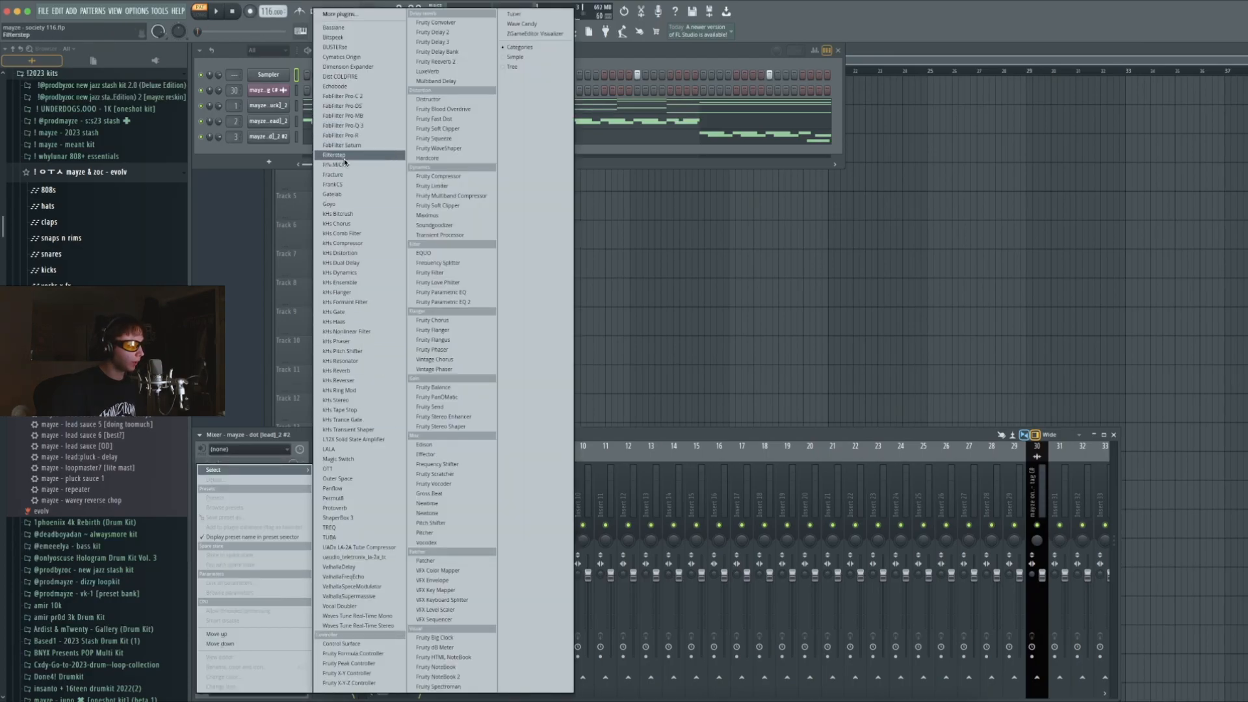
Add Filterstep to the mixer track of dot [lead]_2 #2 and raise its resonance.
{"action": "left_click", "coordinate": [344, 156]}
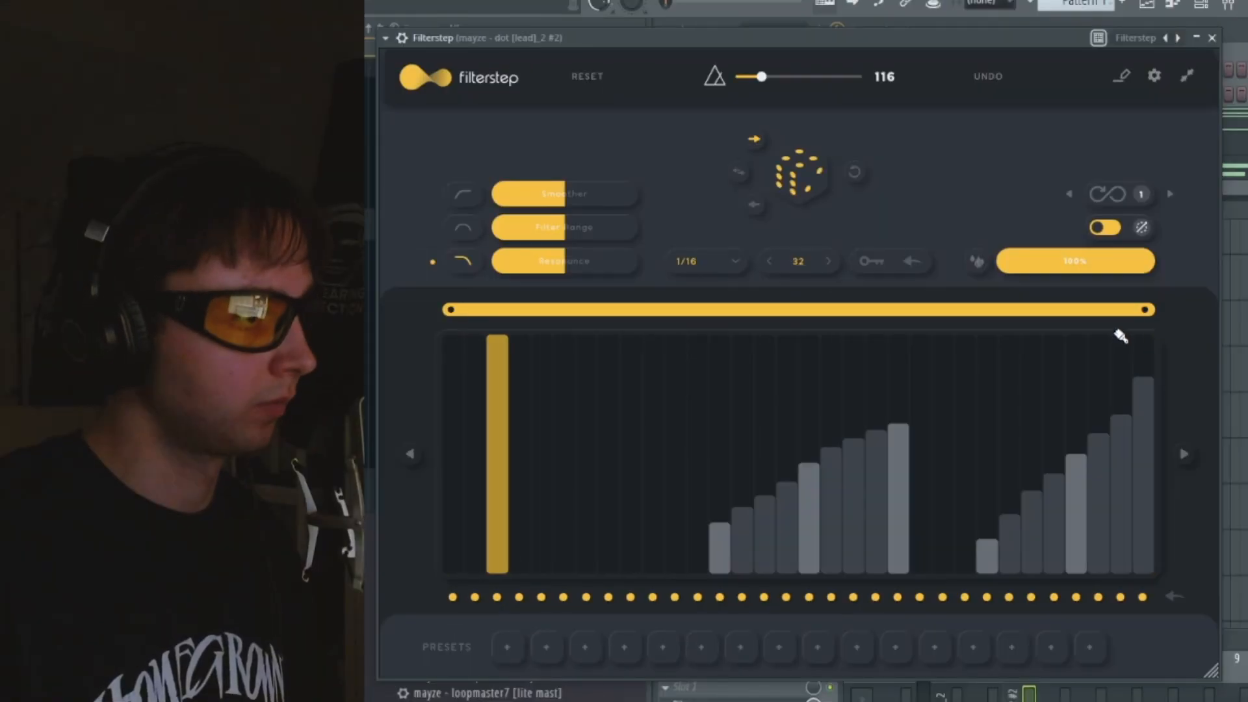
{"action": "left_click_drag", "start_coordinate": [777, 264], "coordinate": [754, 261]}
{"action": "left_click_drag", "start_coordinate": [566, 263], "coordinate": [605, 272]}
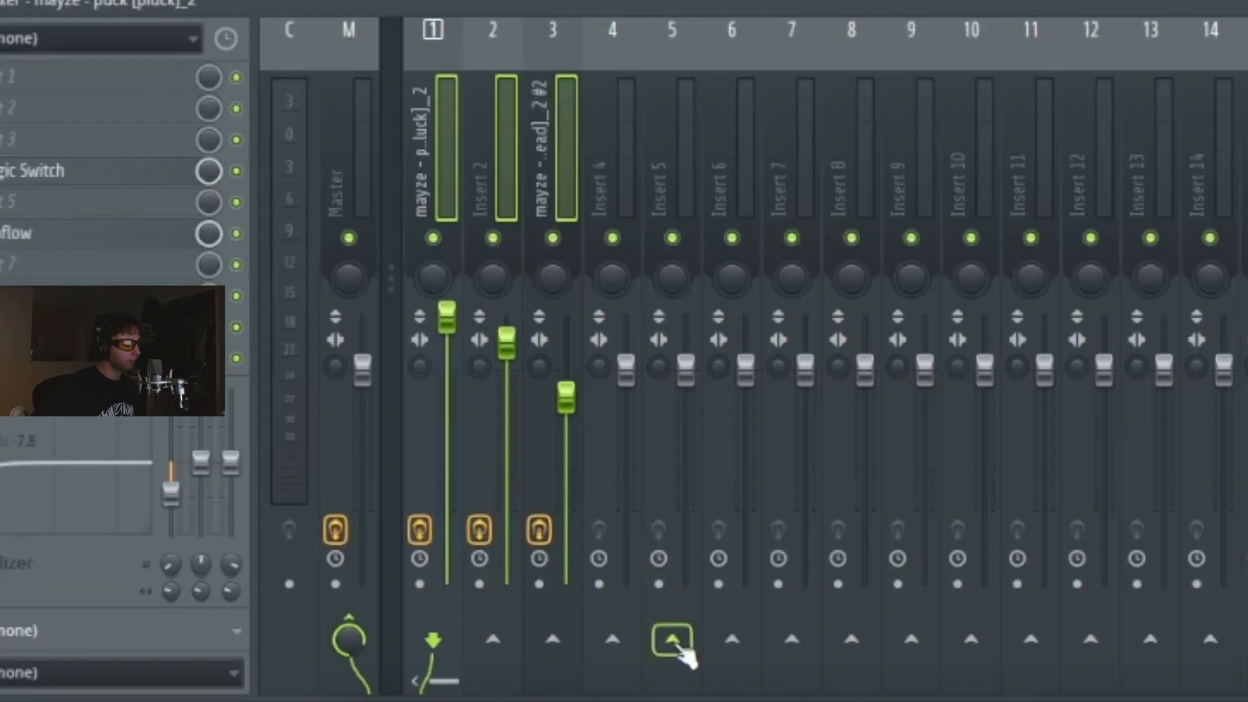
Route mixer tracks 1 to 3 only to Insert 5 and select that insert.
{"action": "right_click", "coordinate": [469, 678]}
{"action": "left_click", "coordinate": [483, 663]}
{"action": "left_click", "coordinate": [474, 488]}
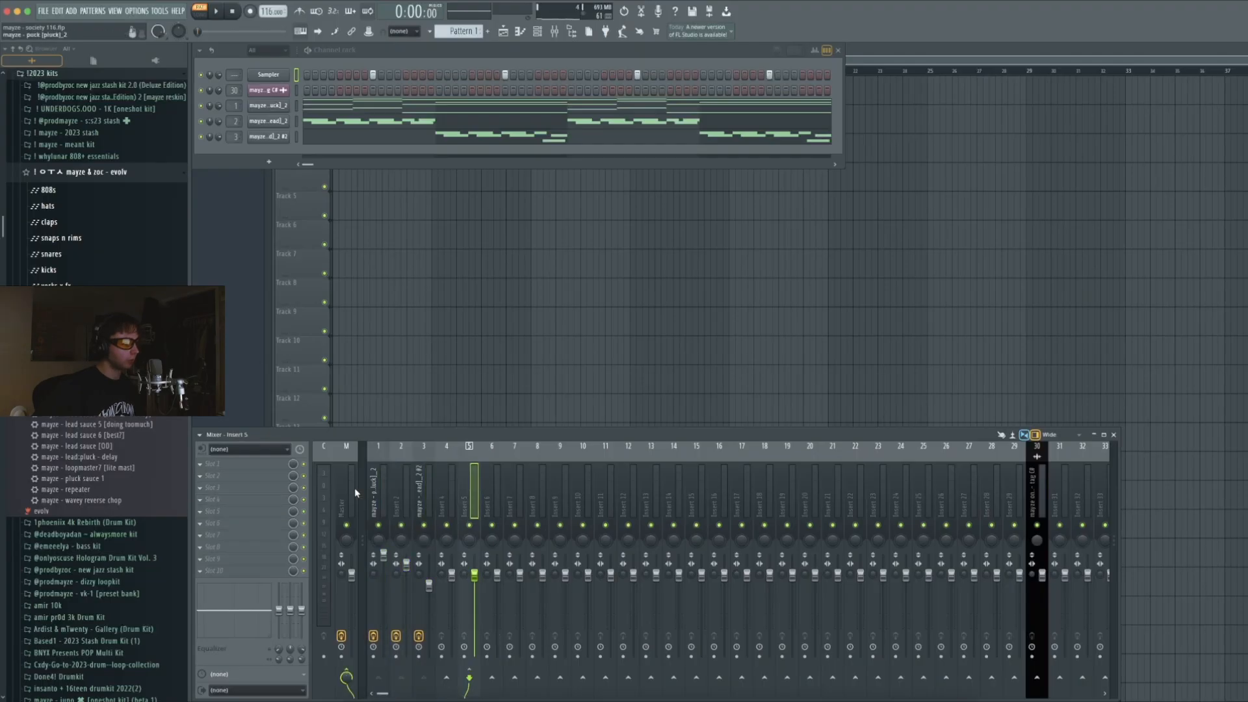
Load ShaperBox 3 with the 8th Stepper preset on Insert 5 and switch off its Drive shaper.
{"action": "left_click", "coordinate": [214, 464]}
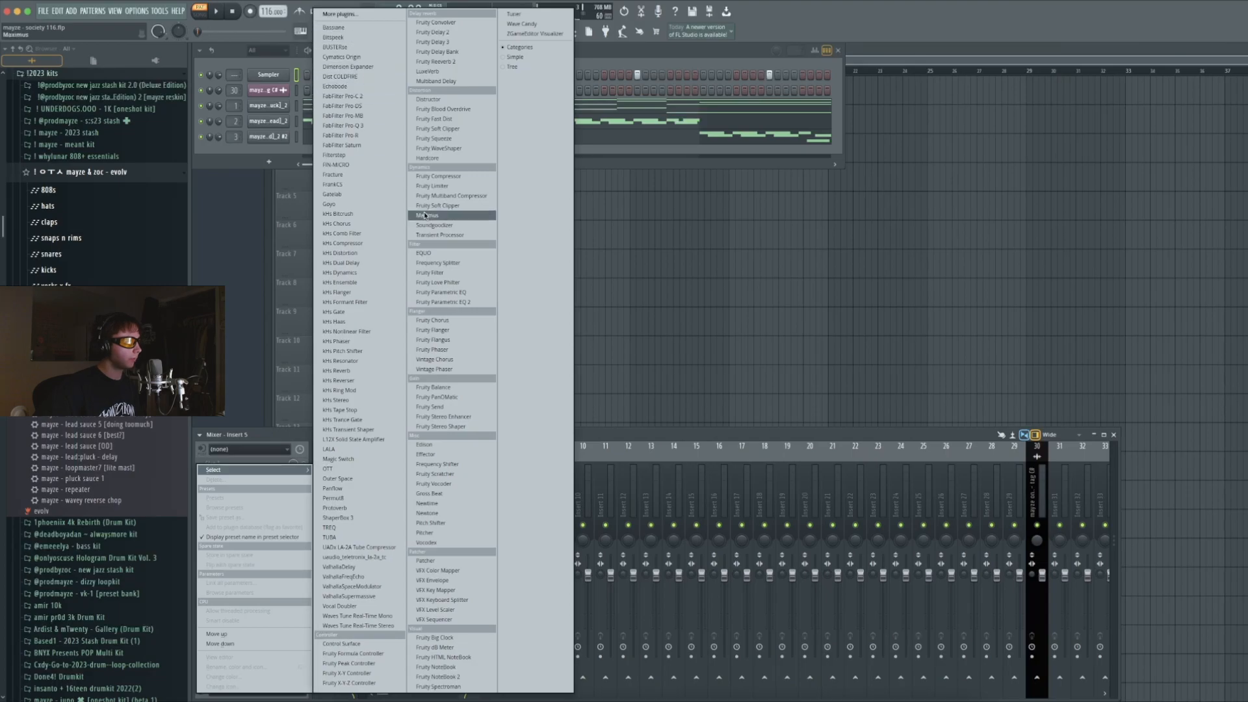
{"action": "left_click", "coordinate": [338, 517]}
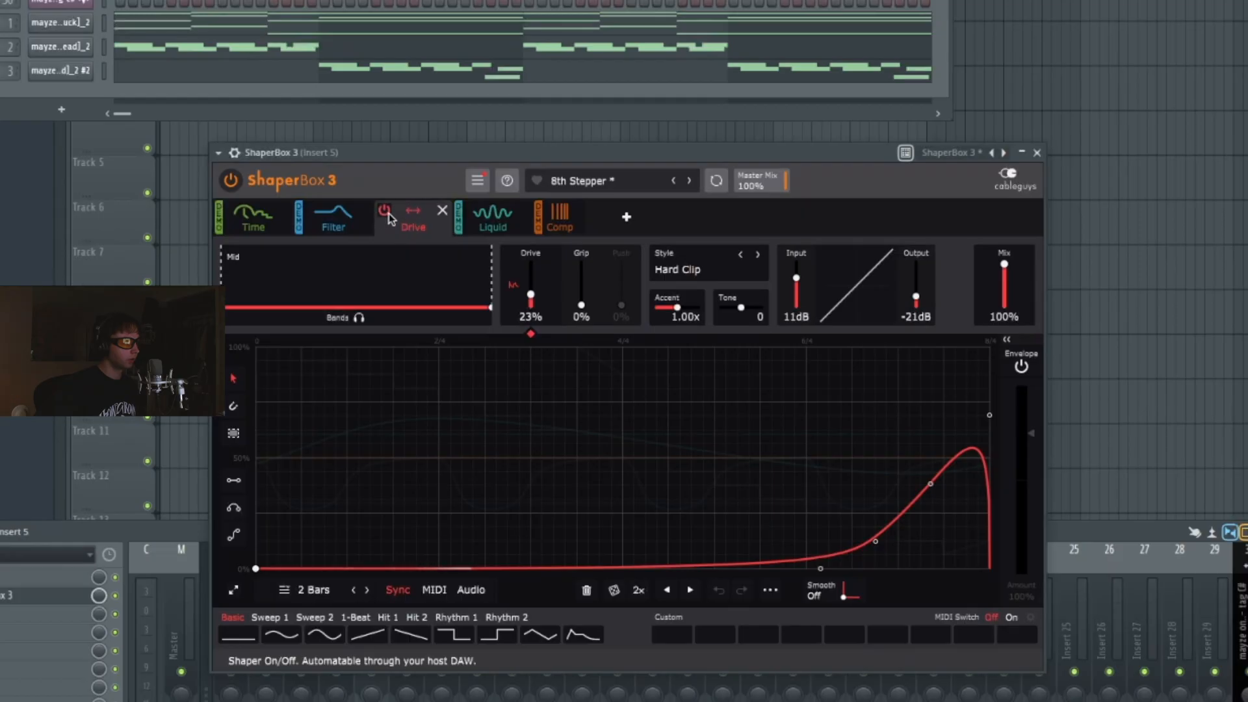
{"action": "left_click", "coordinate": [385, 212]}
Play the pattern, lower the mix of ShaperBox 3's Time shaper and check the Liquid shaper.
{"action": "left_click", "coordinate": [254, 218]}
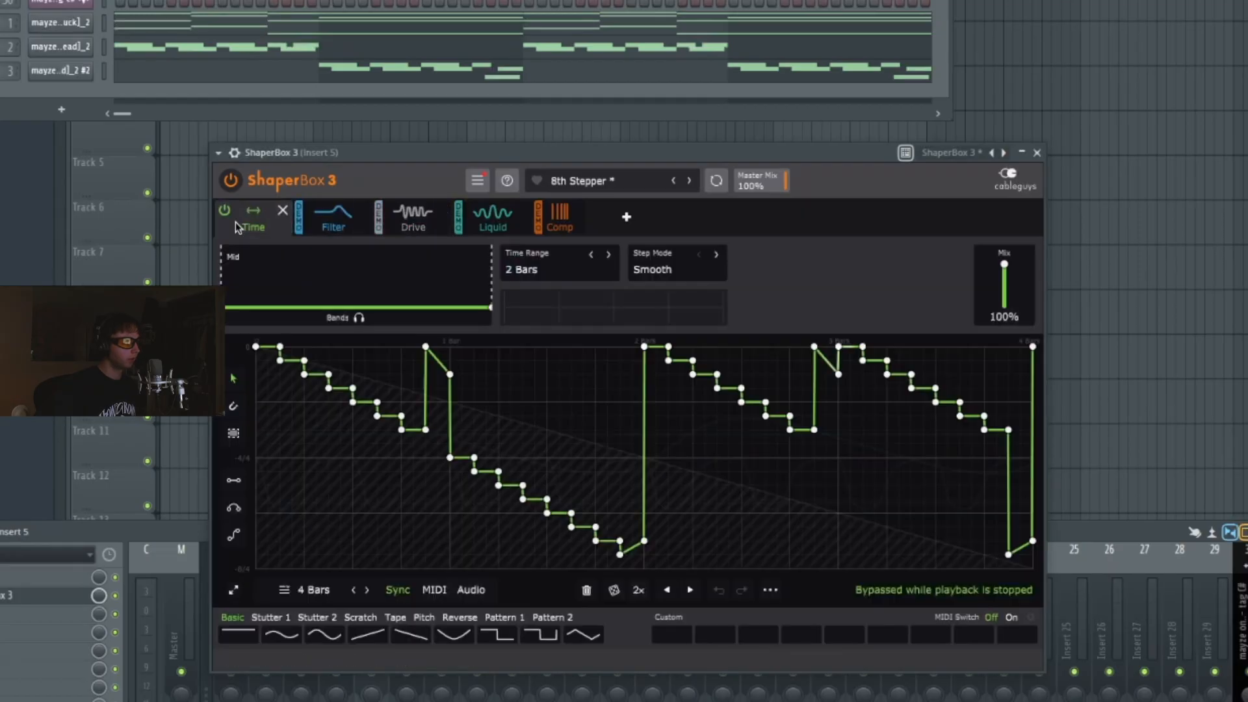
{"action": "key", "text": "space"}
{"action": "left_click_drag", "start_coordinate": [1005, 265], "coordinate": [1006, 301]}
{"action": "left_click", "coordinate": [493, 220]}
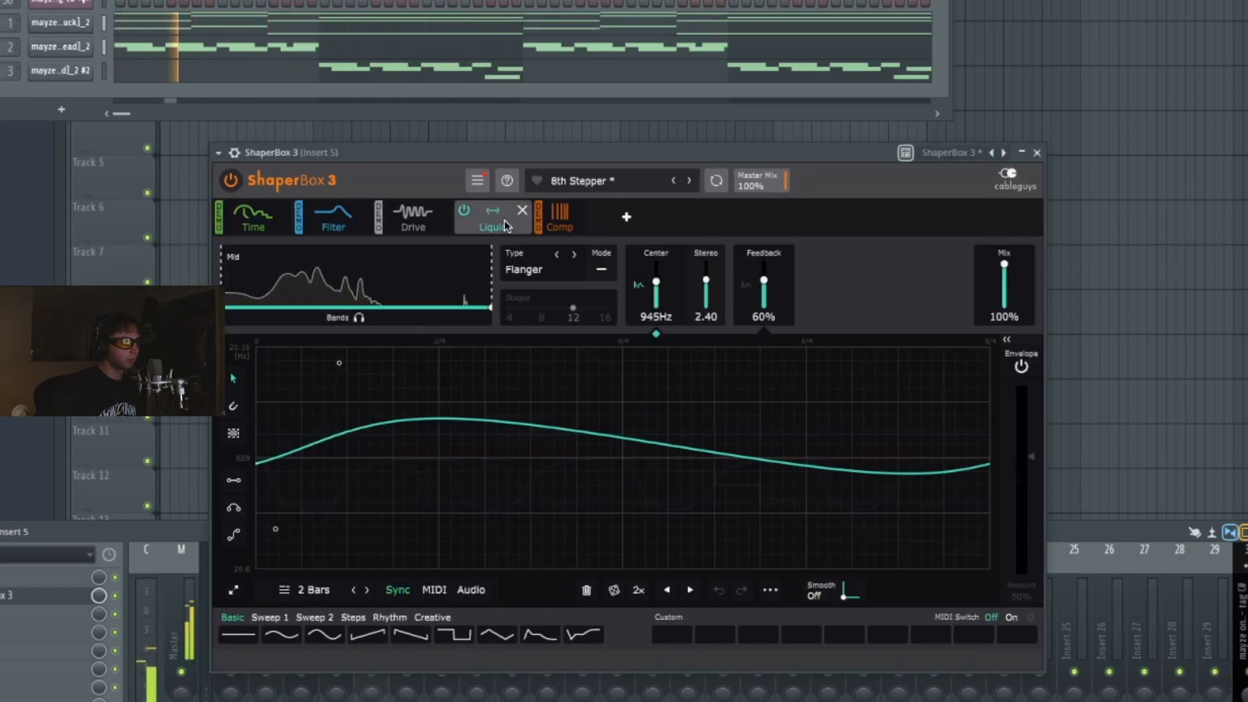
In ShaperBox 3's Filter shaper, set the mix to 31% and raise the middle of the cutoff curve.
{"action": "left_click", "coordinate": [333, 219]}
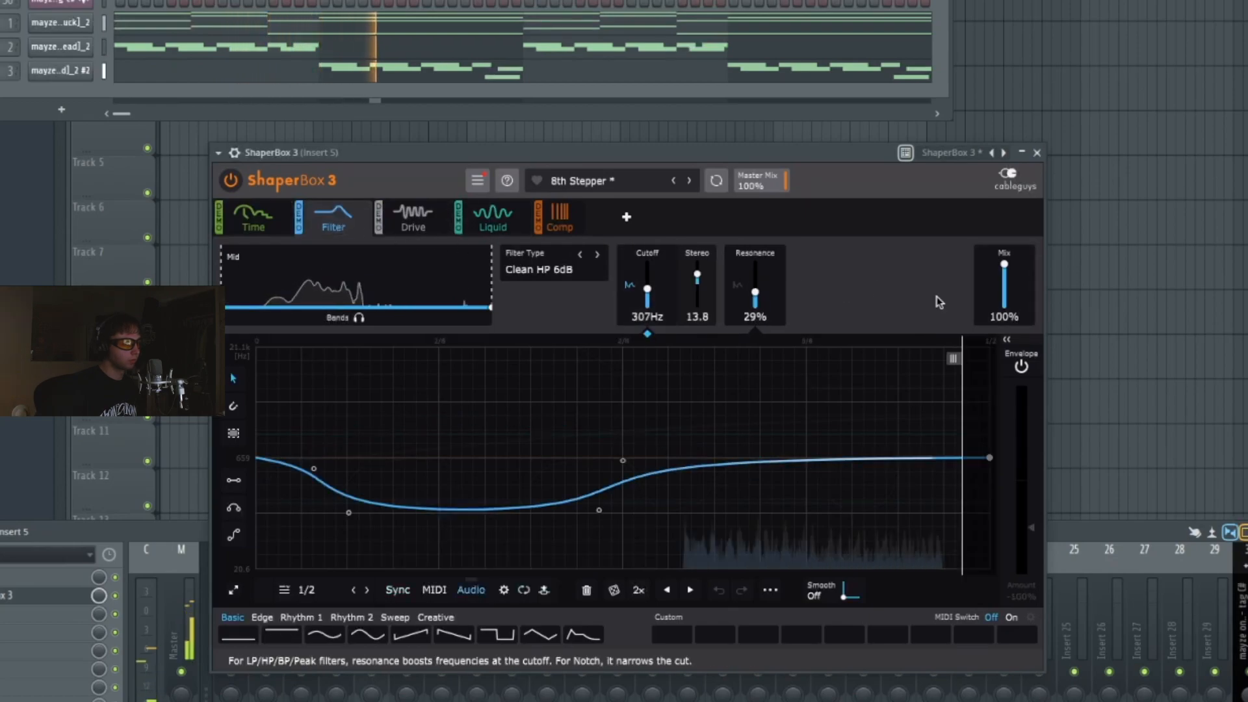
{"action": "left_click_drag", "start_coordinate": [1005, 272], "coordinate": [1005, 299]}
{"action": "left_click_drag", "start_coordinate": [622, 460], "coordinate": [635, 401]}
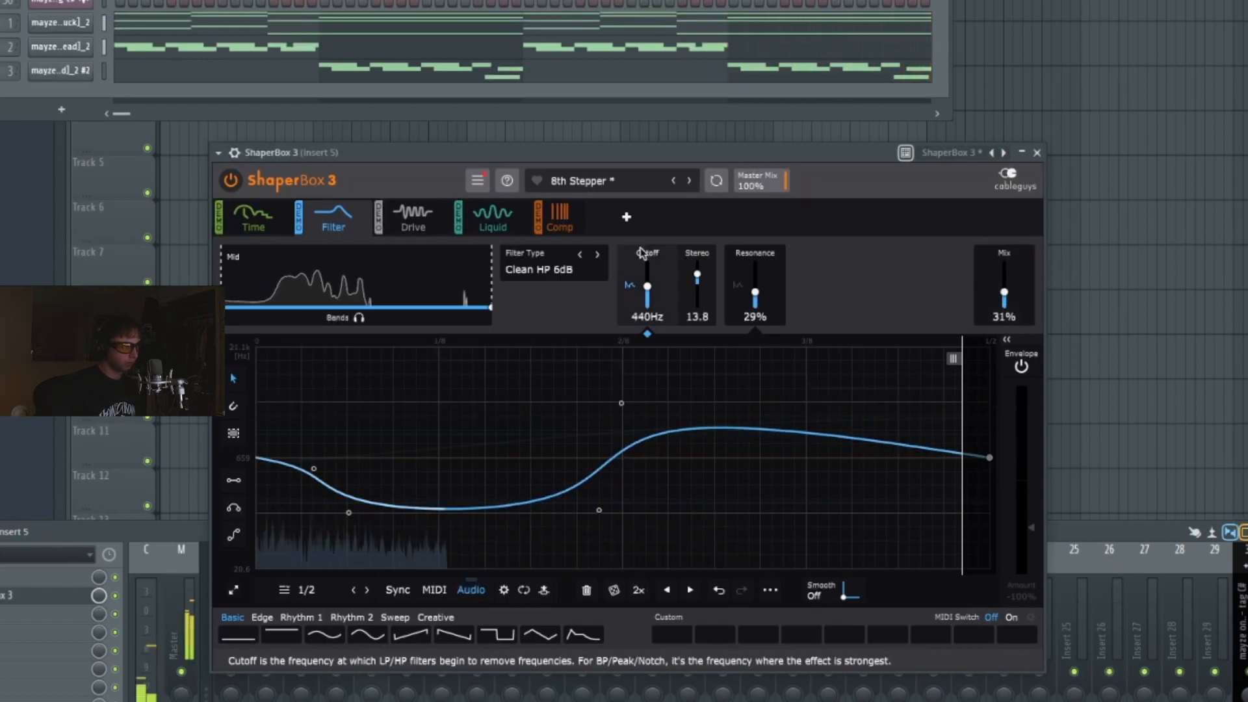
Check ShaperBox 3's Liquid shaper again and adjust the low-cut band of Insert 5's mixer equalizer.
{"action": "left_click", "coordinate": [495, 219]}
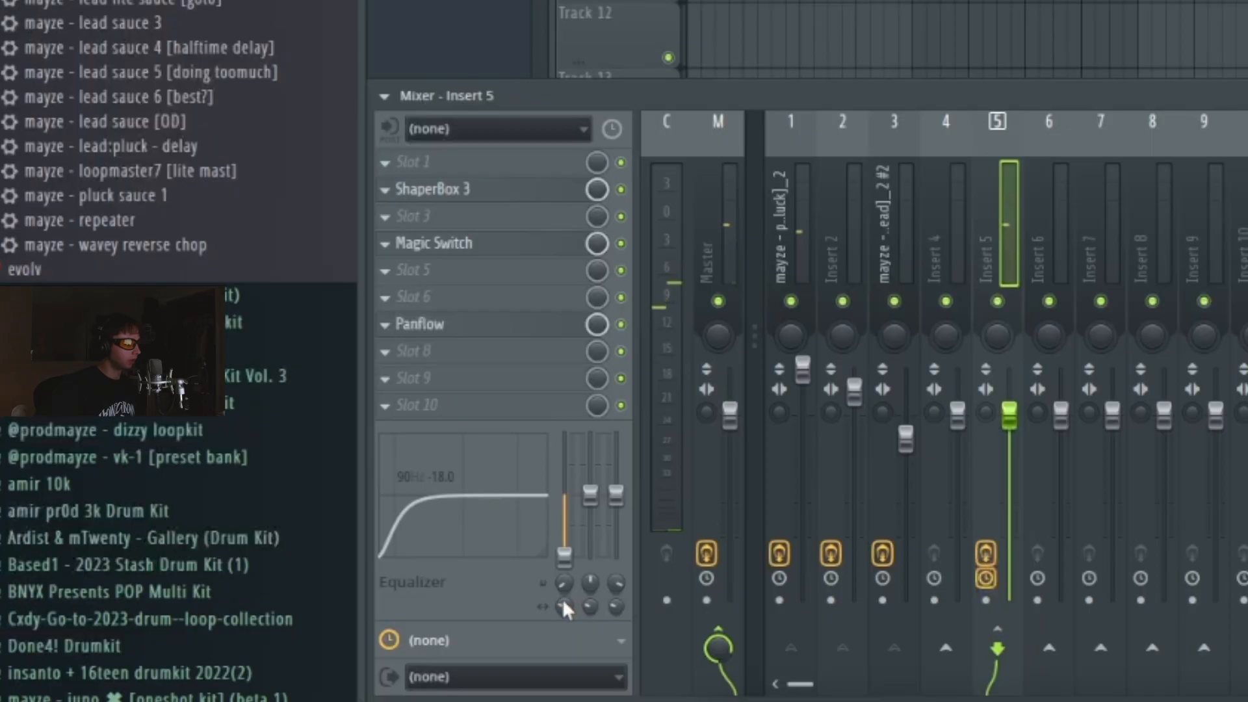
{"action": "left_click_drag", "start_coordinate": [563, 599], "coordinate": [564, 590]}
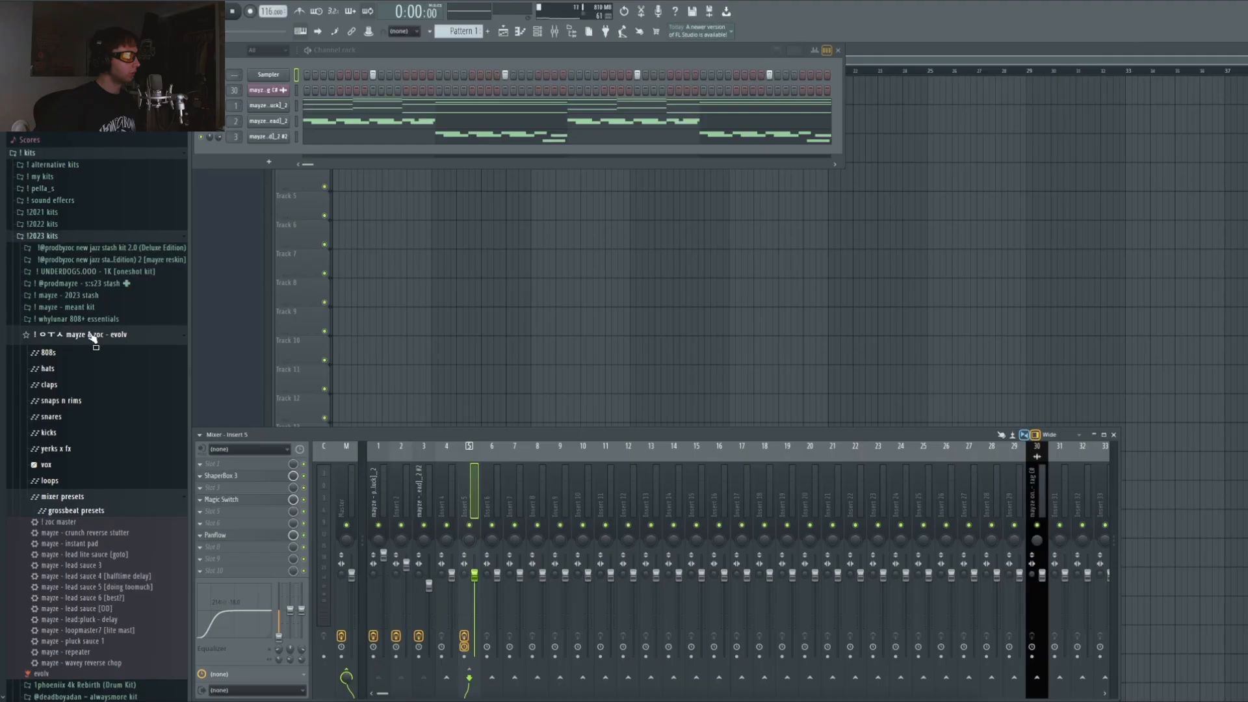
Browse to the 808 folder of the mayze - meant kit and add mayze - trickshot stereo [808]_4 as a channel.
{"action": "left_click", "coordinate": [91, 334]}
{"action": "left_click", "coordinate": [94, 308]}
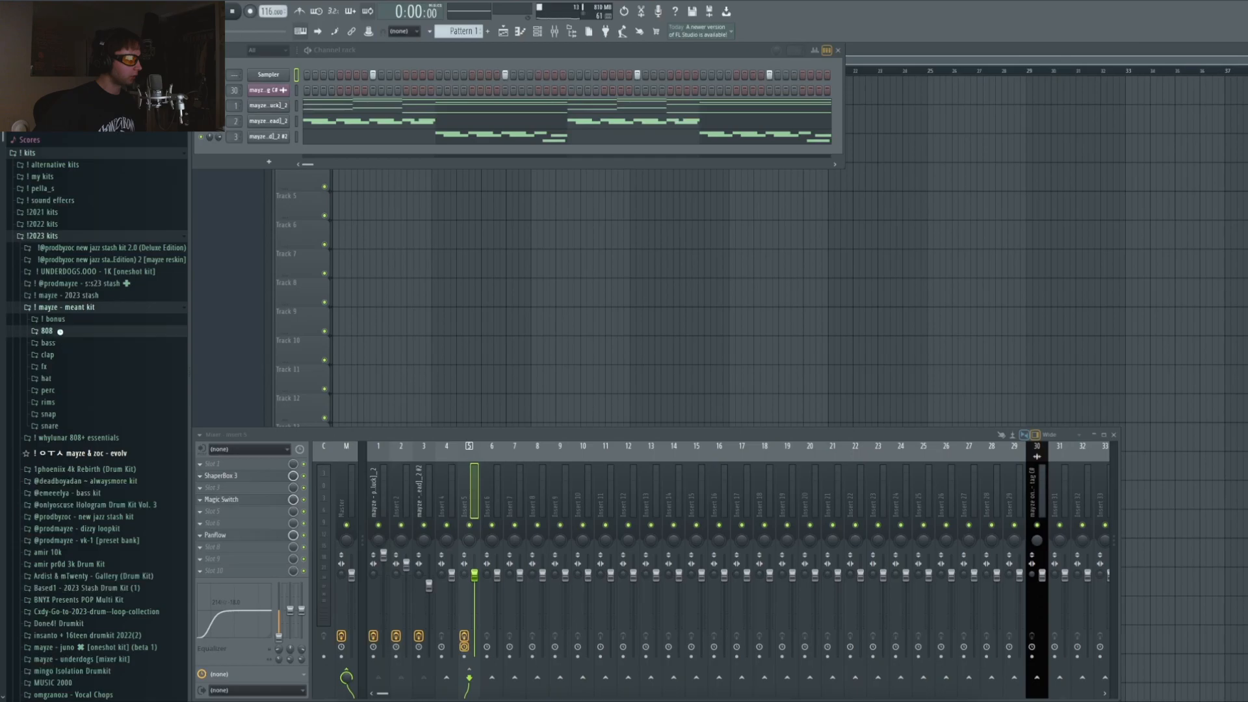
{"action": "left_click", "coordinate": [60, 331]}
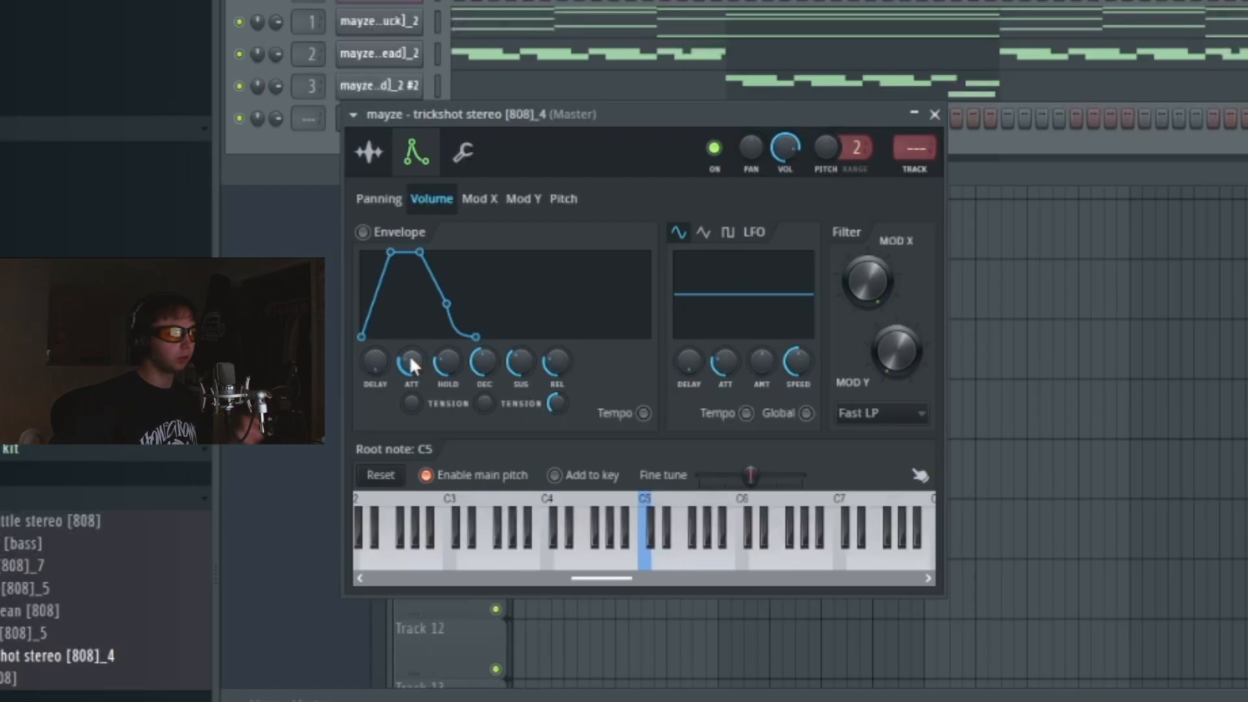
Enable the trickshot 808's volume envelope with zero attack and release, check its miscellaneous settings and close the channel settings.
{"action": "left_click_drag", "start_coordinate": [410, 354], "coordinate": [409, 413]}
{"action": "left_click_drag", "start_coordinate": [552, 364], "coordinate": [552, 422]}
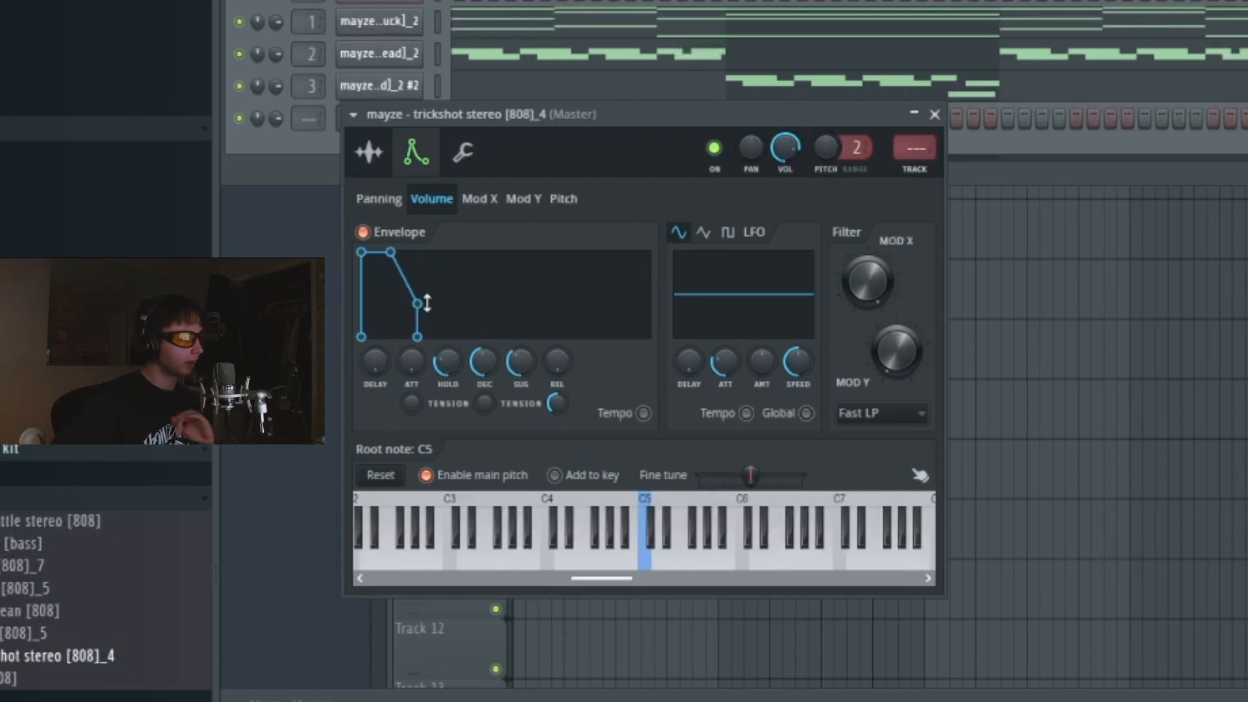
{"action": "left_click", "coordinate": [463, 151]}
{"action": "left_click", "coordinate": [934, 115]}
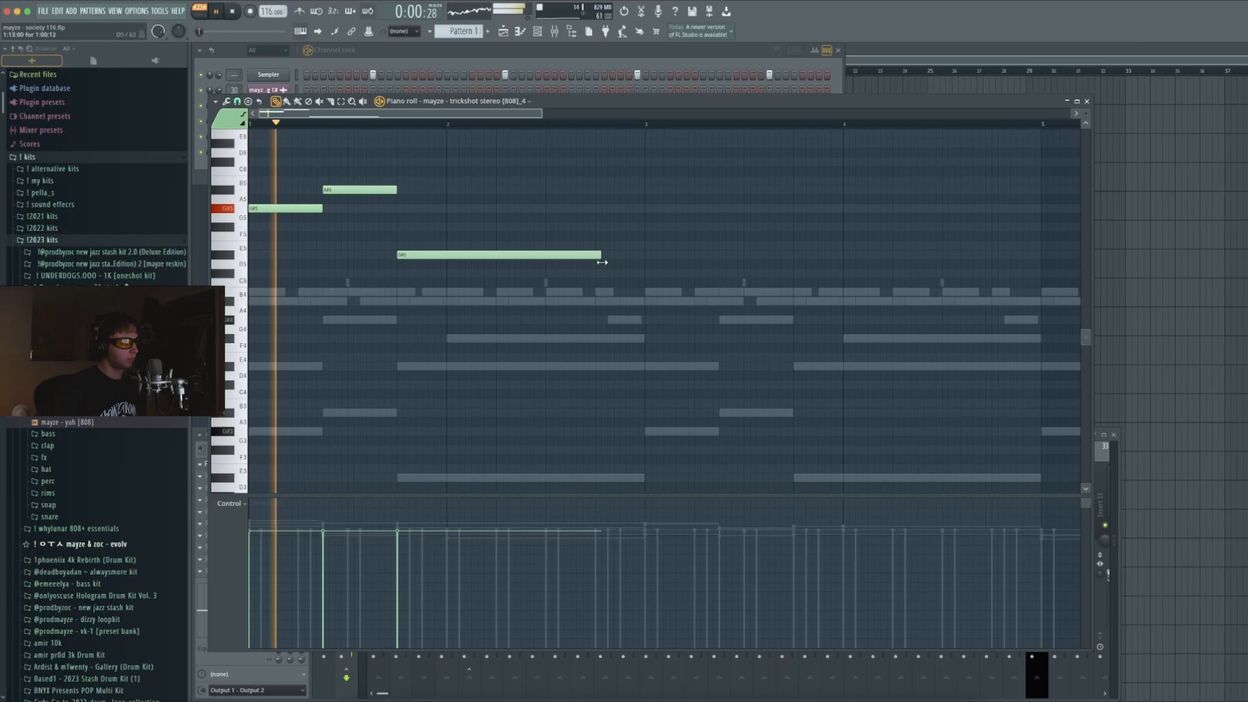
Duplicate the three-note 808 phrase in the piano roll until four repetitions fill eight bars.
{"action": "left_click_drag", "start_coordinate": [754, 296], "coordinate": [196, 135]}
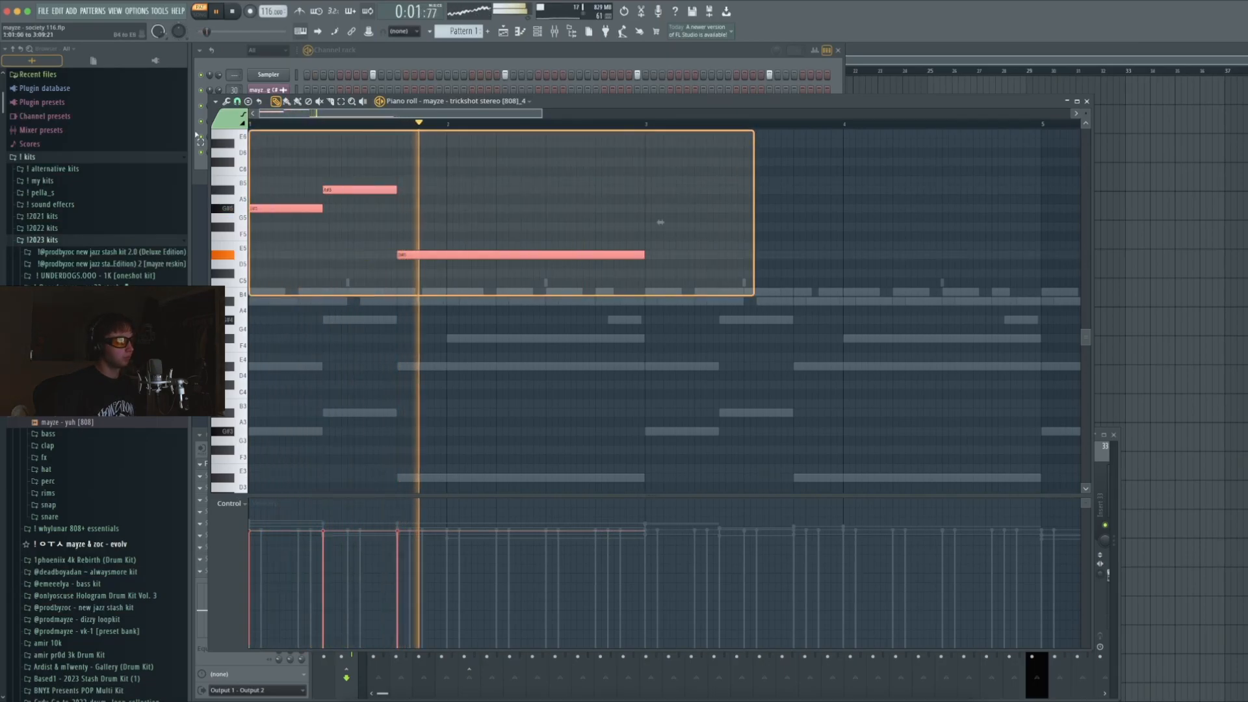
{"action": "key", "text": "super+b"}
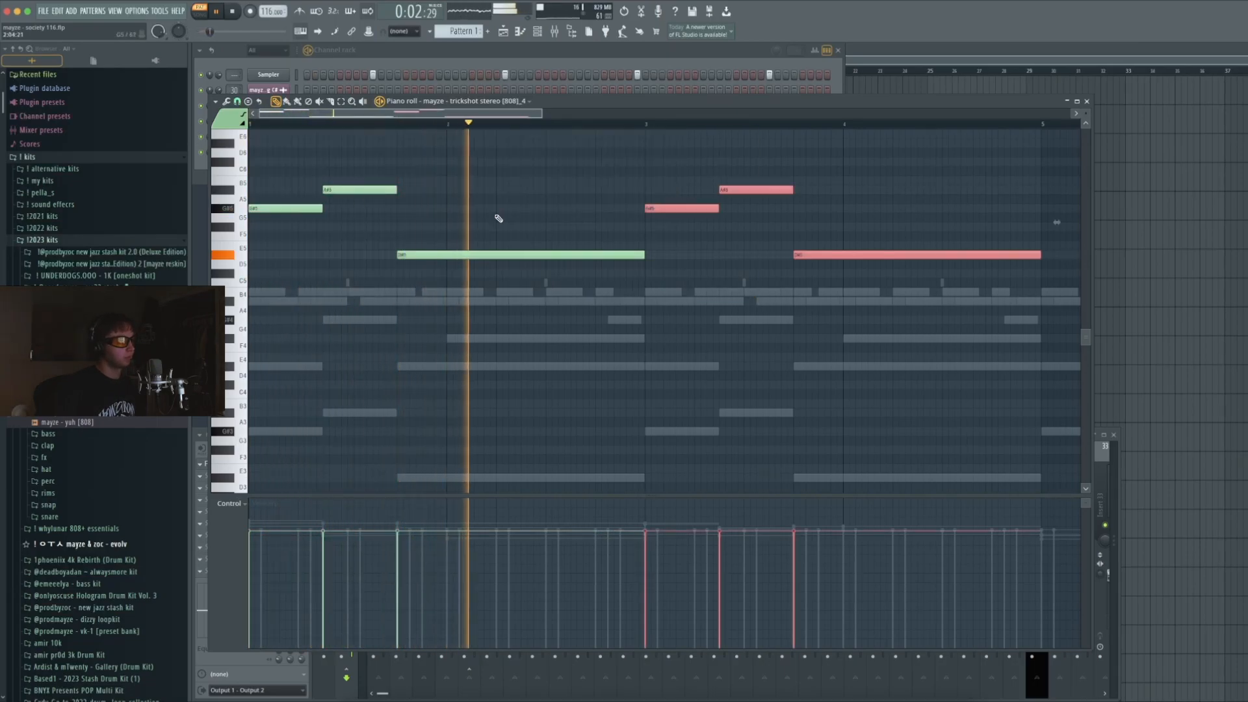
{"action": "scroll", "coordinate": [501, 219], "scroll_direction": "down", "scroll_amount": 5}
{"action": "left_click", "coordinate": [506, 225], "text": "super"}
{"action": "left_click_drag", "start_coordinate": [559, 286], "coordinate": [181, 175]}
{"action": "key", "text": "super+b"}
{"action": "key", "text": "super+a"}
{"action": "left_click", "coordinate": [404, 227], "text": "super"}
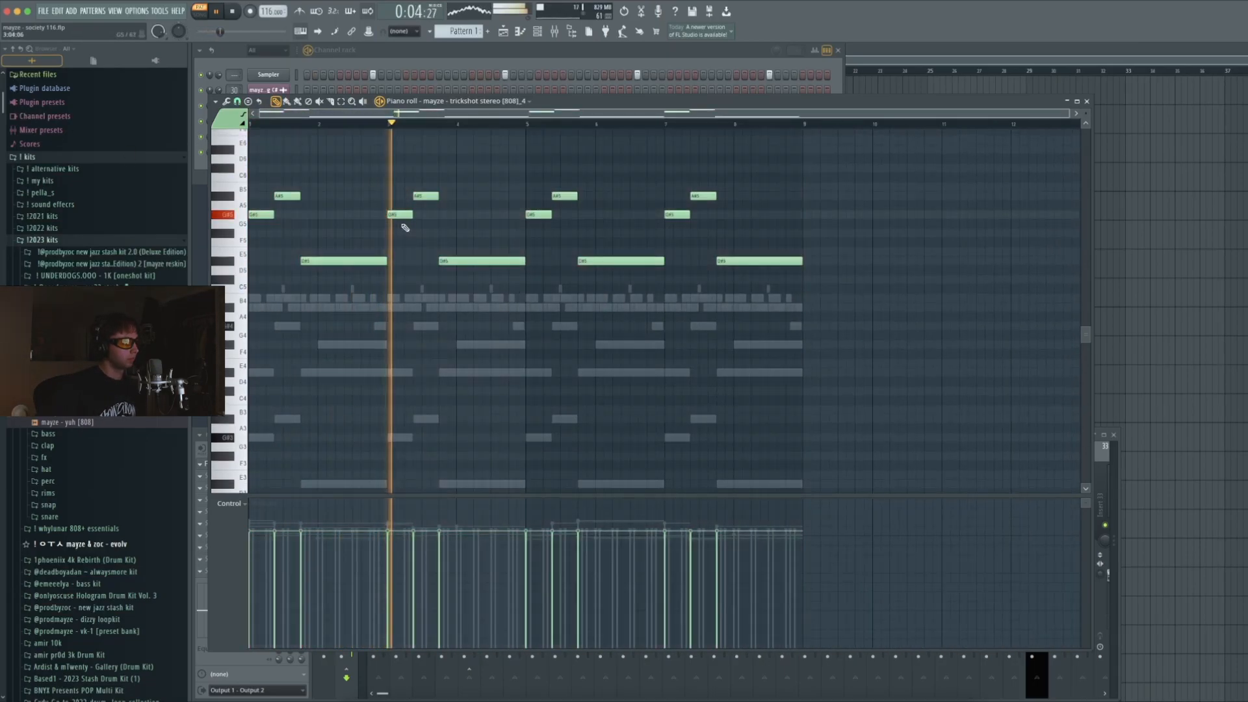
Split the G#5 808 note at the start of bar 5 into two shorter notes.
{"action": "scroll", "coordinate": [551, 217], "scroll_direction": "up", "scroll_amount": 5}
{"action": "left_click_drag", "start_coordinate": [551, 217], "coordinate": [579, 222]}
{"action": "key", "text": "super+b"}
{"action": "key", "text": "super+l"}
{"action": "left_click", "coordinate": [580, 224], "text": "super"}
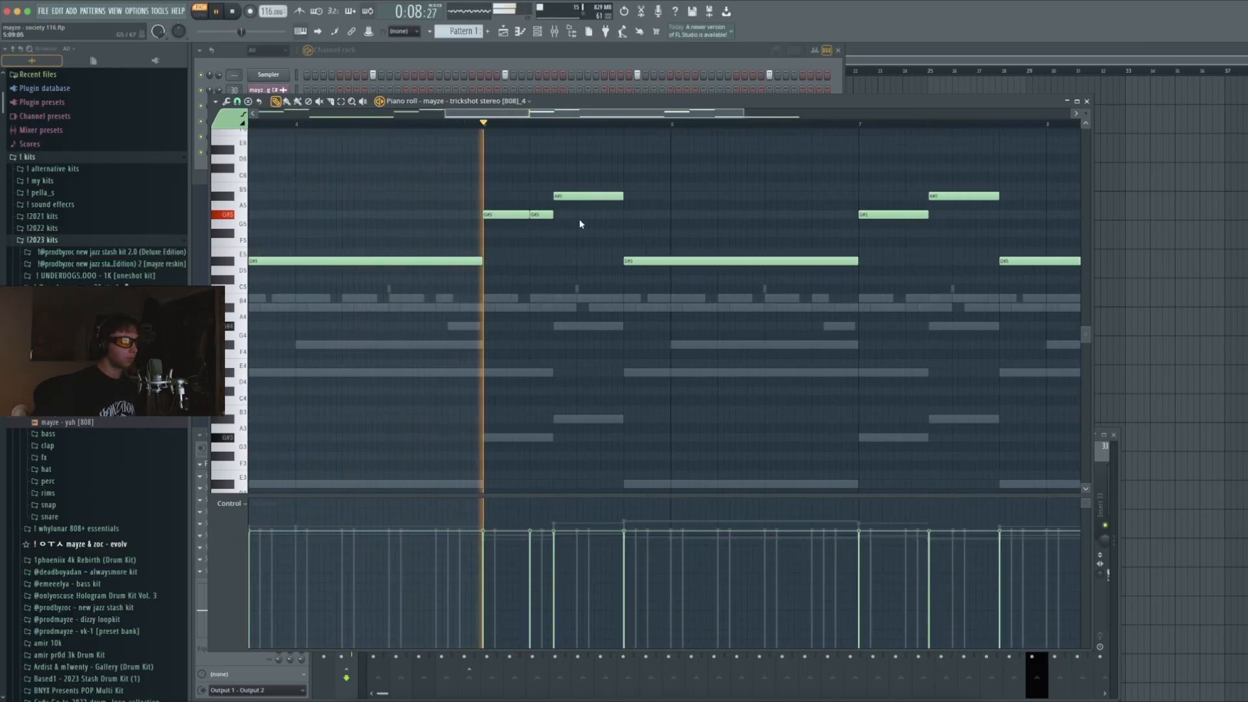
Vary the repeated 808 phrases, lowering the first two notes of the phrase at bar 3.
{"action": "mouse_move", "coordinate": [621, 196]}
{"action": "left_mouse_down"}
{"action": "mouse_move", "coordinate": [599, 195]}
{"action": "mouse_move", "coordinate": [621, 212]}
{"action": "left_mouse_up"}
{"action": "key", "text": "super+b"}
{"action": "left_click_drag", "start_coordinate": [923, 215], "coordinate": [915, 220]}
{"action": "key", "text": "super+b"}
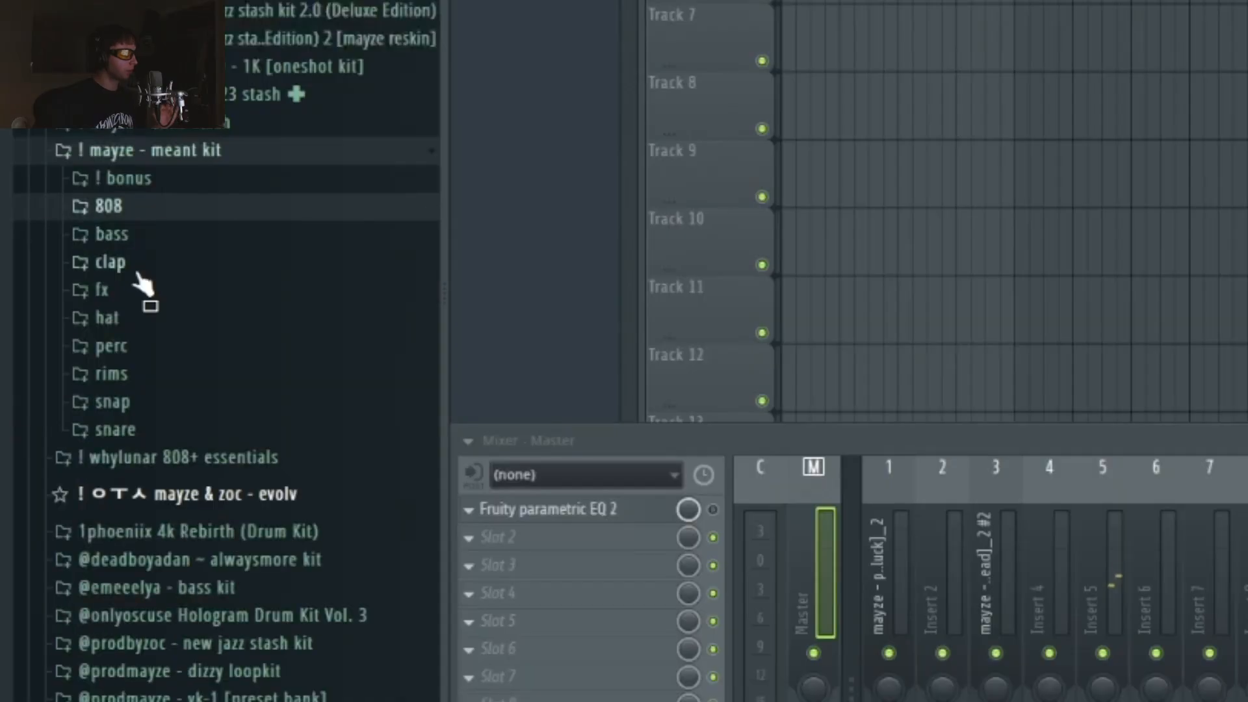
Audition the meant kit's bass samples and add mayze - bam [bass] as a new channel.
{"action": "left_click", "coordinate": [140, 238]}
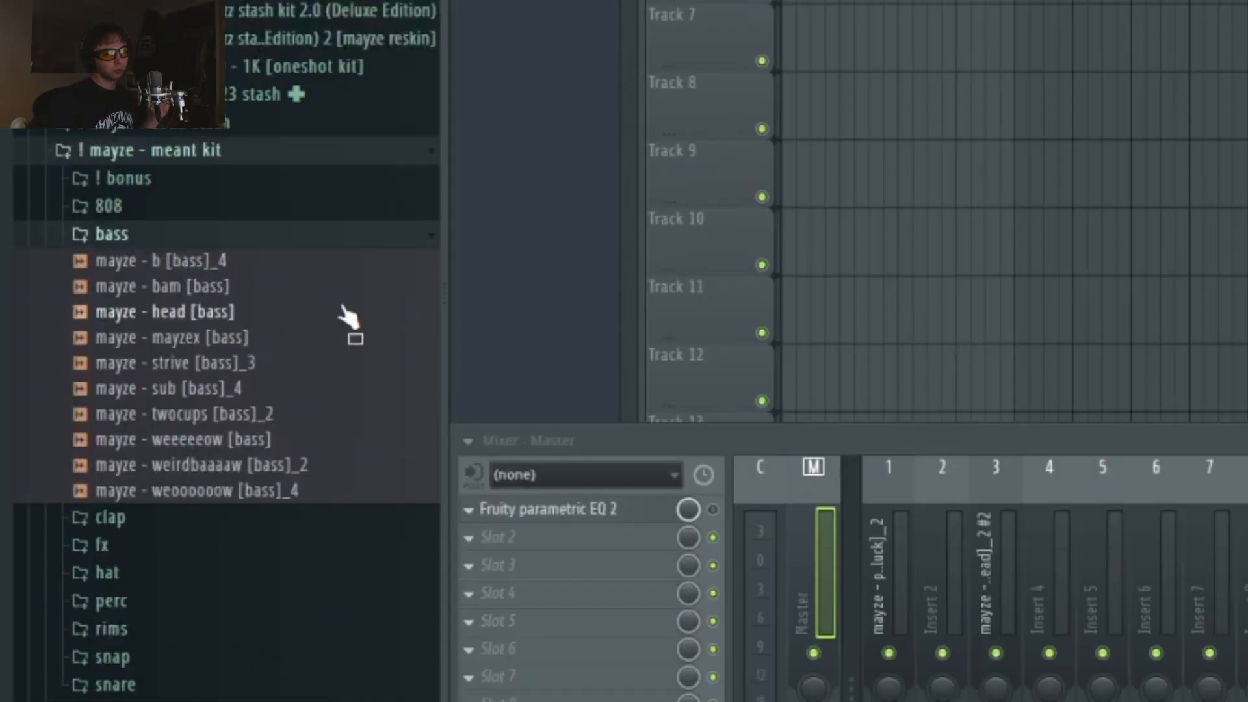
{"action": "left_click_drag", "start_coordinate": [244, 260], "coordinate": [211, 296]}
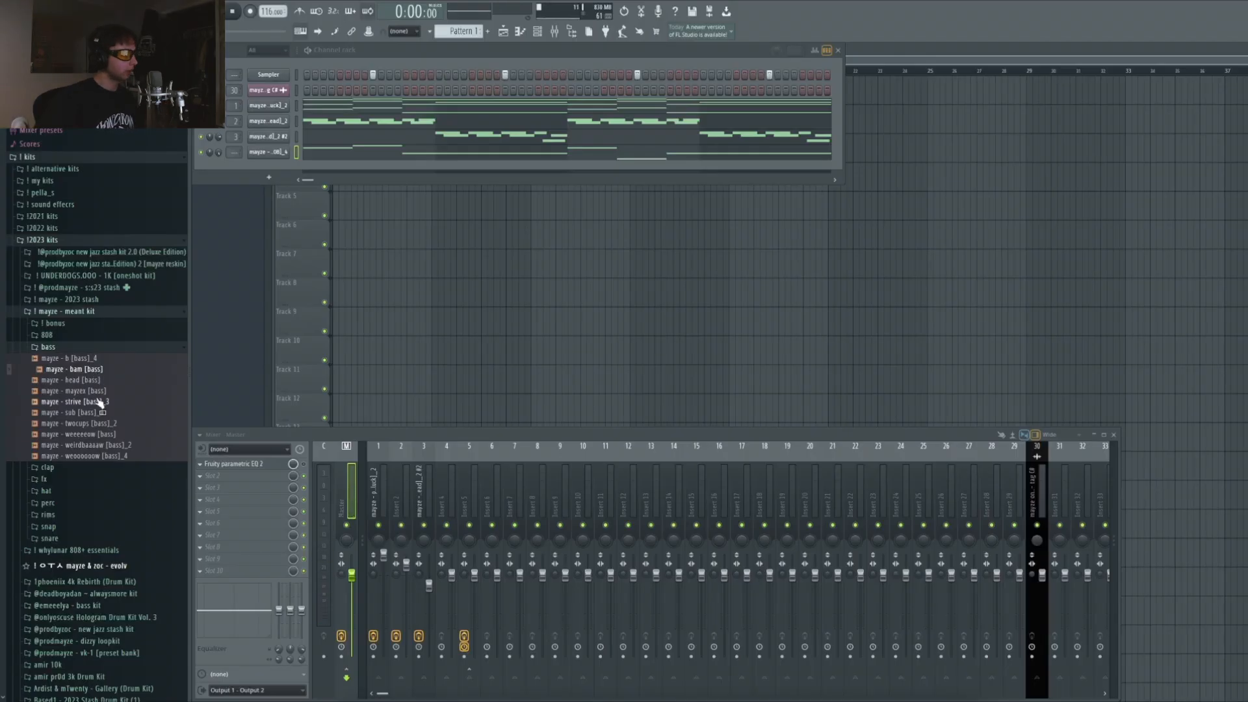
{"action": "left_click_drag", "start_coordinate": [98, 400], "coordinate": [96, 399]}
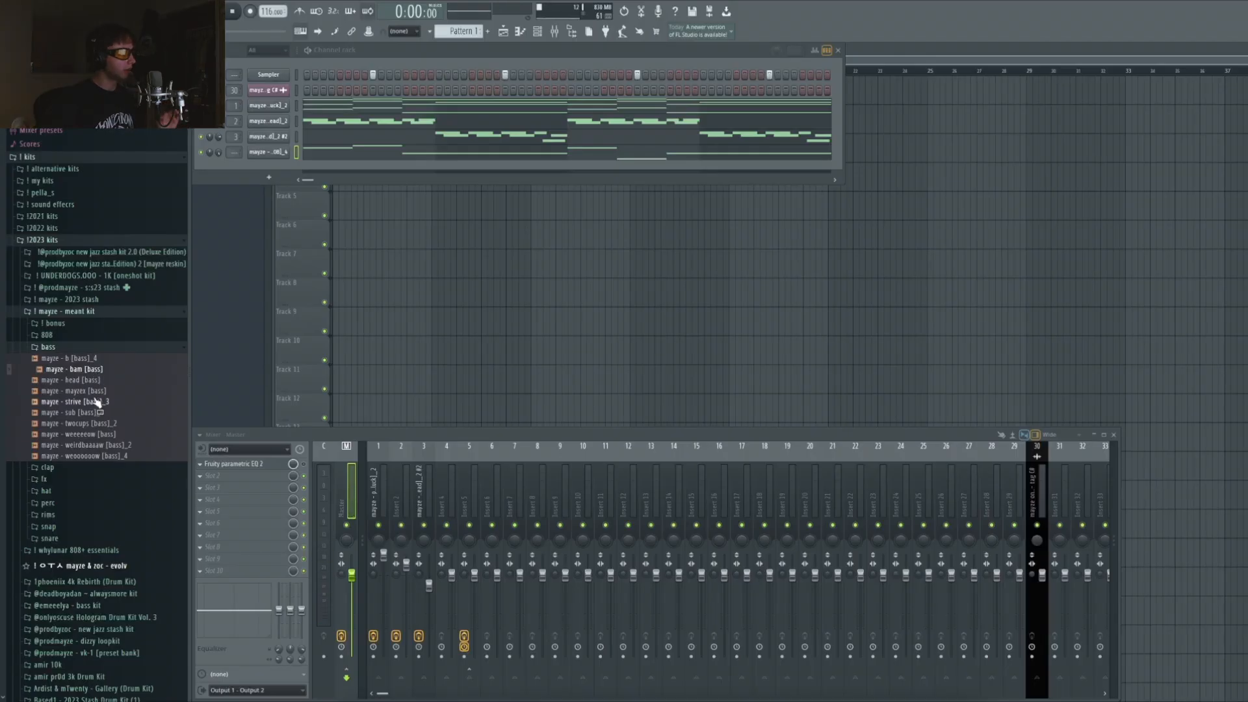
{"action": "left_click_drag", "start_coordinate": [96, 401], "coordinate": [74, 371]}
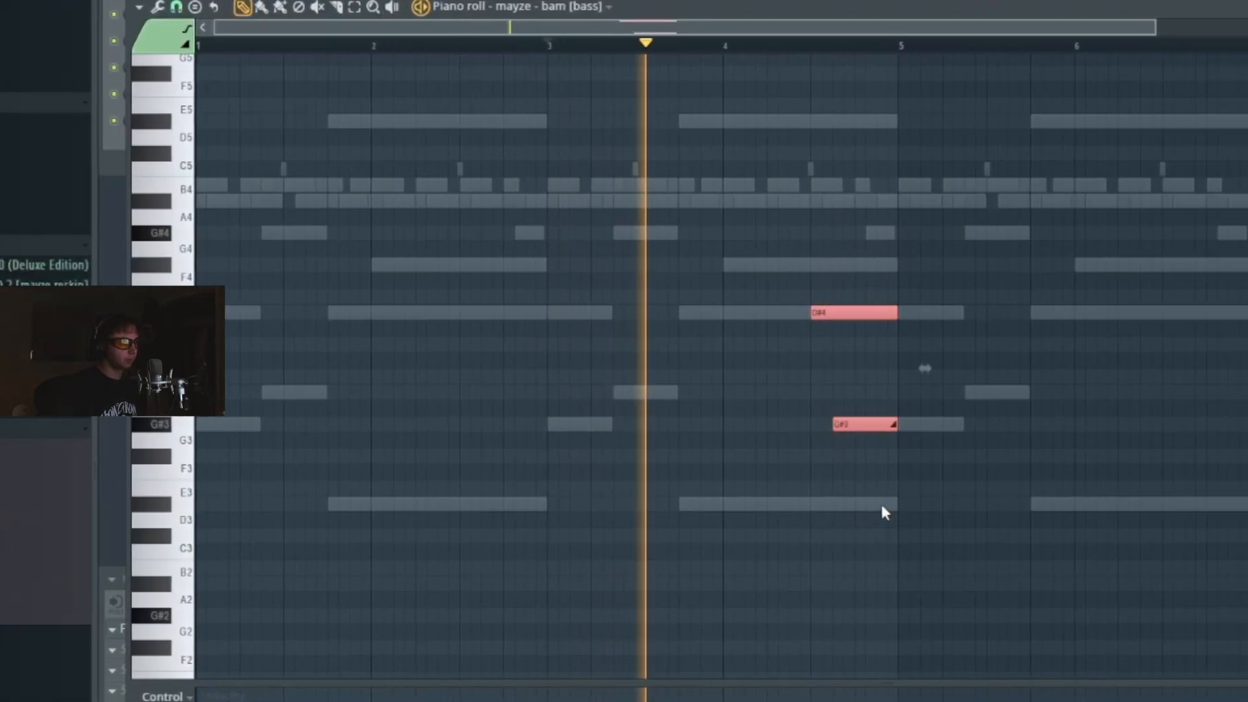
Raise the two bam bass notes an octave to D#5 and G#4, duplicate them along the pattern and stop playback.
{"action": "key", "text": "ctrl+Up"}
{"action": "key", "text": "ctrl+a"}
{"action": "key", "text": "ctrl+b"}
{"action": "key", "text": "ctrl+d"}
{"action": "key", "text": "space"}
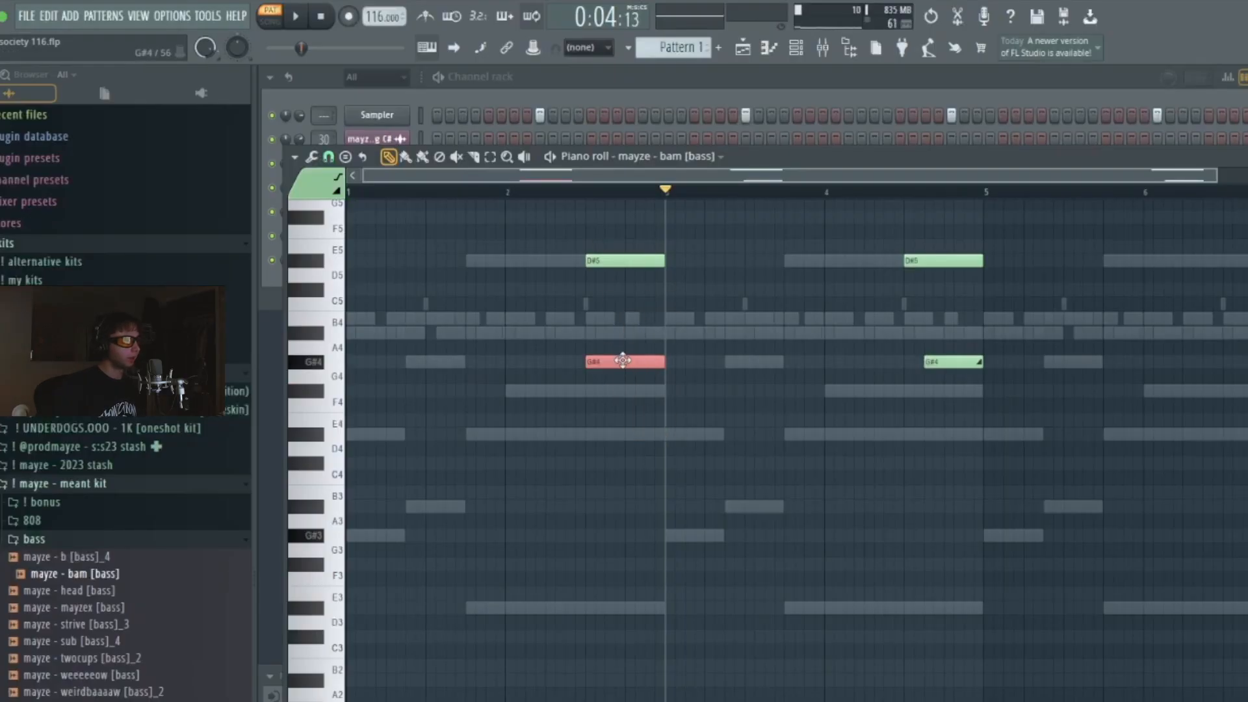
Turn the G#4 bam bass note in bar 2 into a slide note and clear the note selection.
{"action": "double_click", "coordinate": [623, 360]}
{"action": "left_click", "coordinate": [1080, 644]}
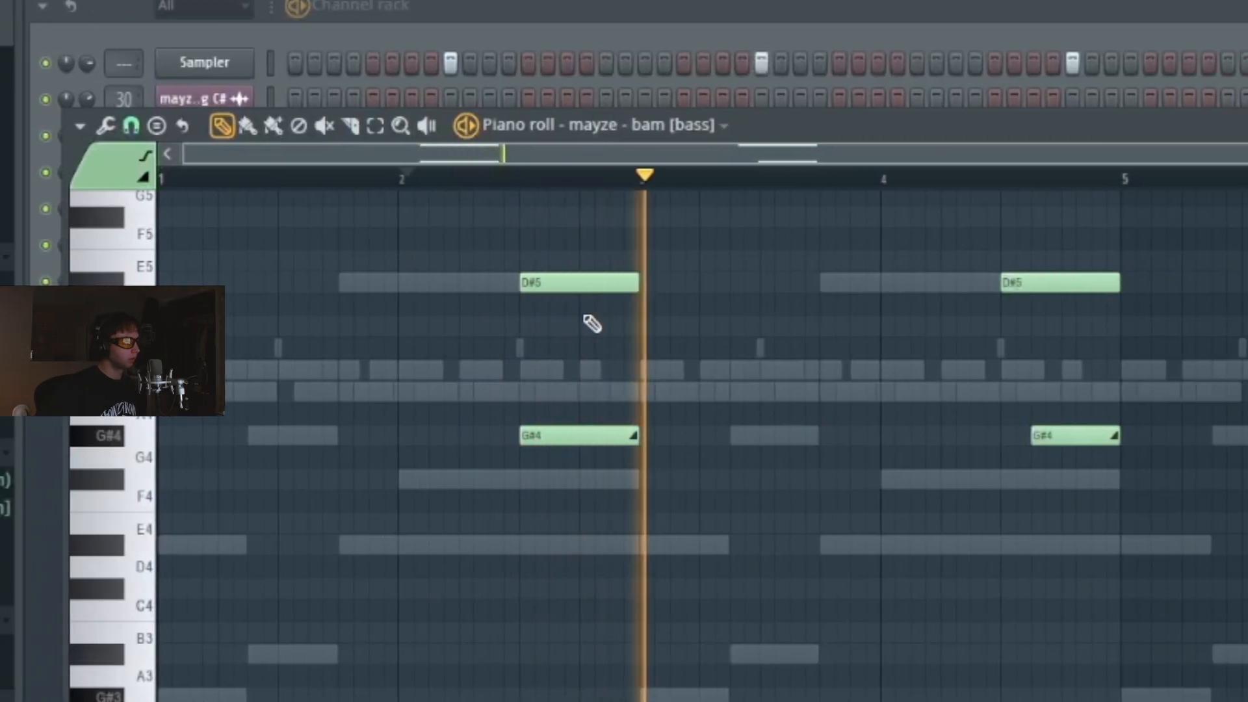
{"action": "left_click_drag", "start_coordinate": [679, 244], "coordinate": [623, 386]}
{"action": "key", "text": "ctrl+d"}
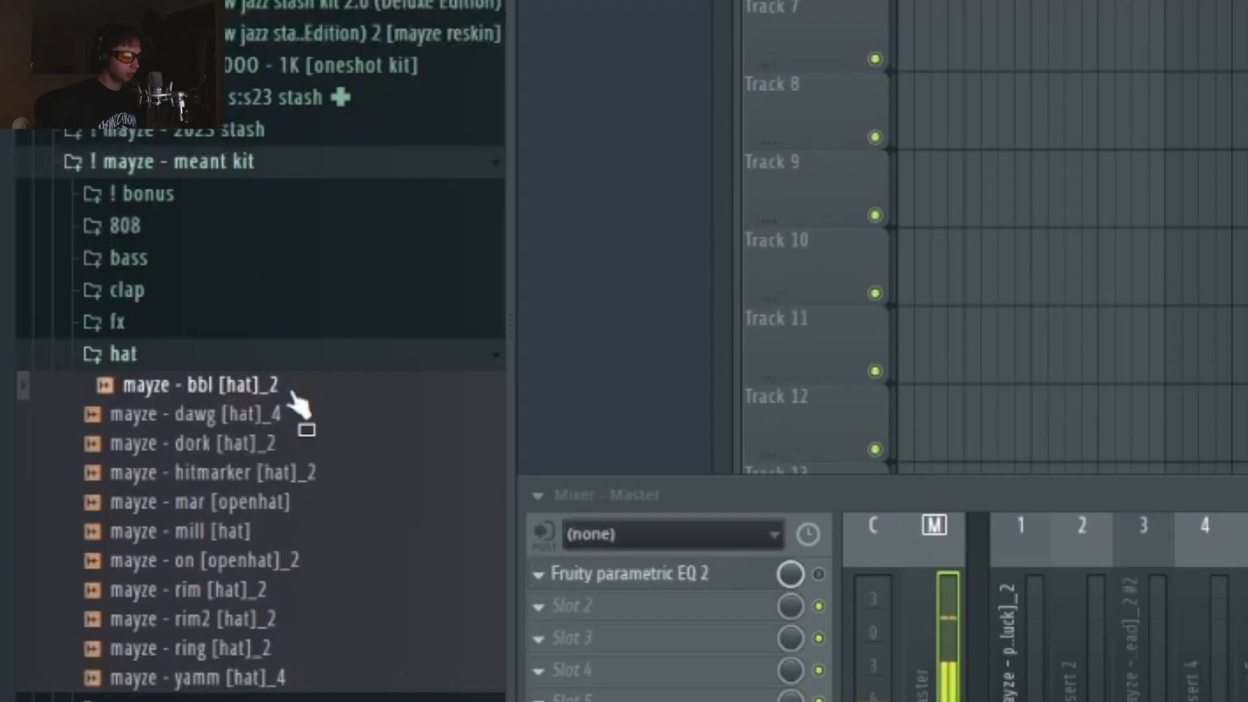
Audition the meant kit's hat samples from mayze - bbl [hat]_2 through mayze - yamm [hat]_4.
{"action": "key", "text": "Down"}
{"action": "key", "text": "Down"}
{"action": "key", "text": "Down"}
{"action": "key", "text": "Down"}
{"action": "key", "text": "Down"}
{"action": "key", "text": "Down"}
{"action": "key", "text": "Down"}
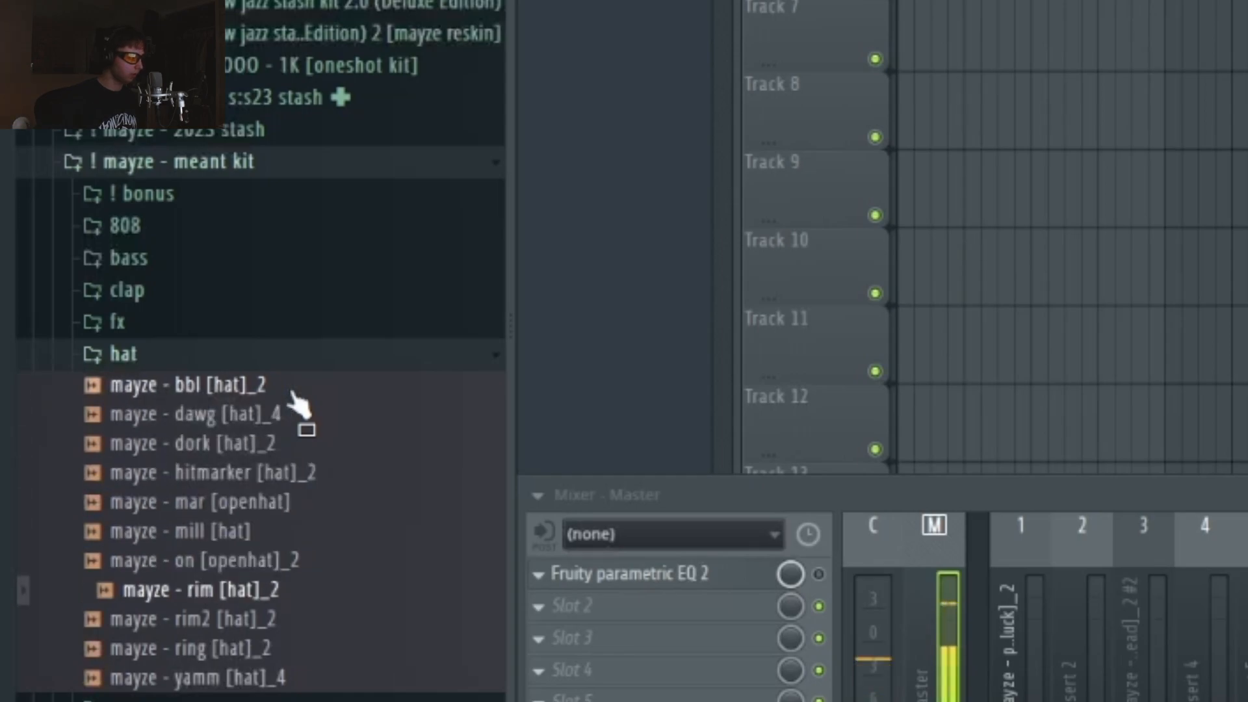
{"action": "key", "text": "Down"}
{"action": "key", "text": "Down"}
{"action": "key", "text": "Down"}
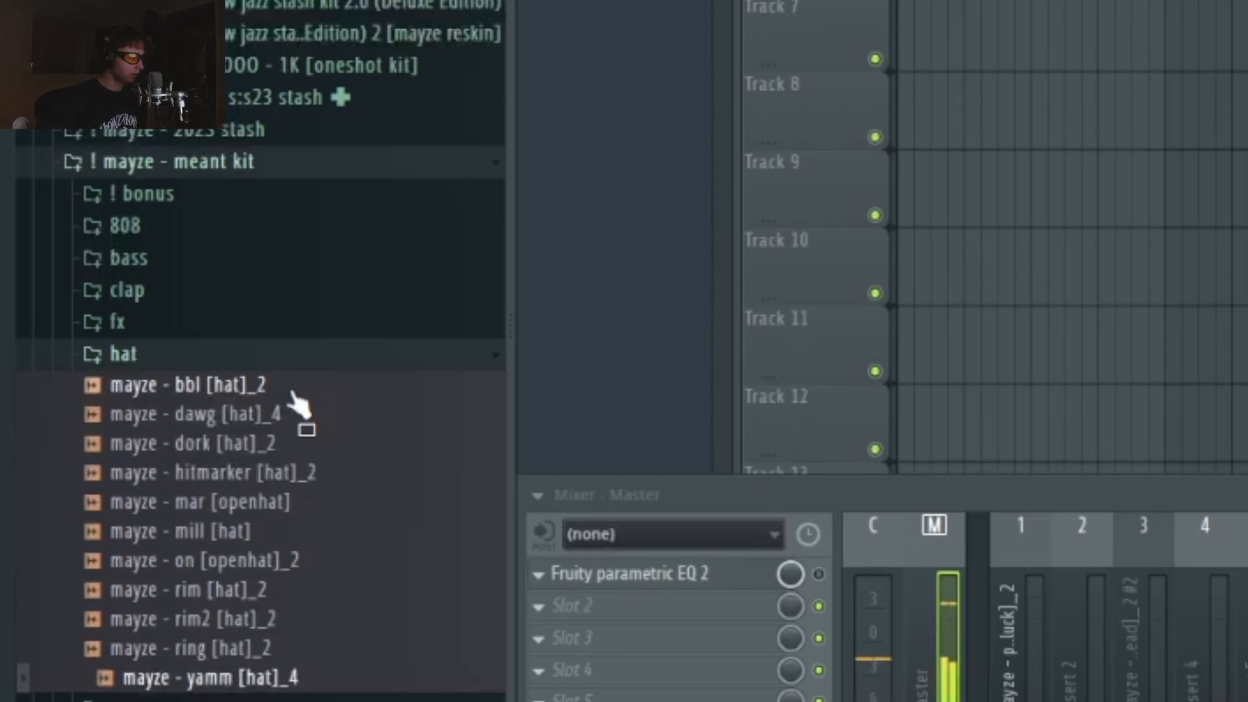
Compare the bbl, dawg and dork hats and add mayze - dawg [hat]_4 to the channel rack.
{"action": "left_click", "coordinate": [246, 390]}
{"action": "left_click", "coordinate": [256, 416]}
{"action": "left_click", "coordinate": [251, 448]}
{"action": "left_click", "coordinate": [247, 420]}
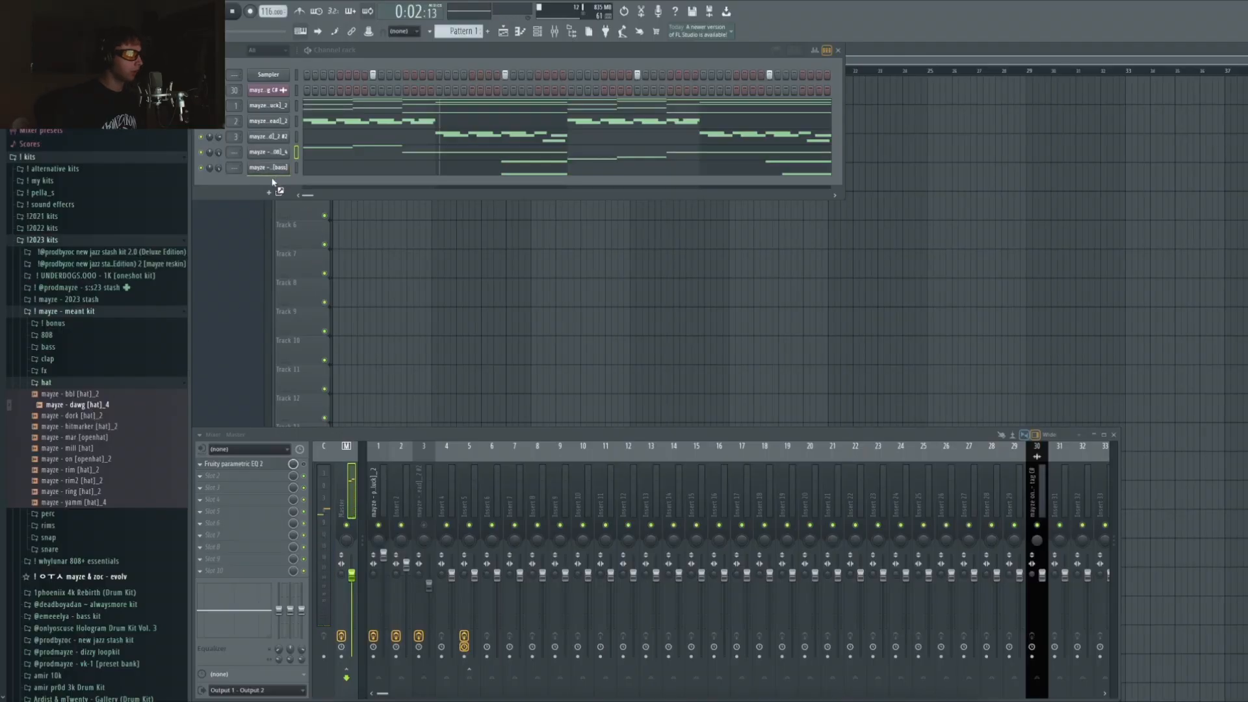
{"action": "left_click_drag", "start_coordinate": [271, 179], "coordinate": [273, 183]}
Fill the dawg hat channel on every 2 steps and play the pattern.
{"action": "right_click", "coordinate": [275, 183]}
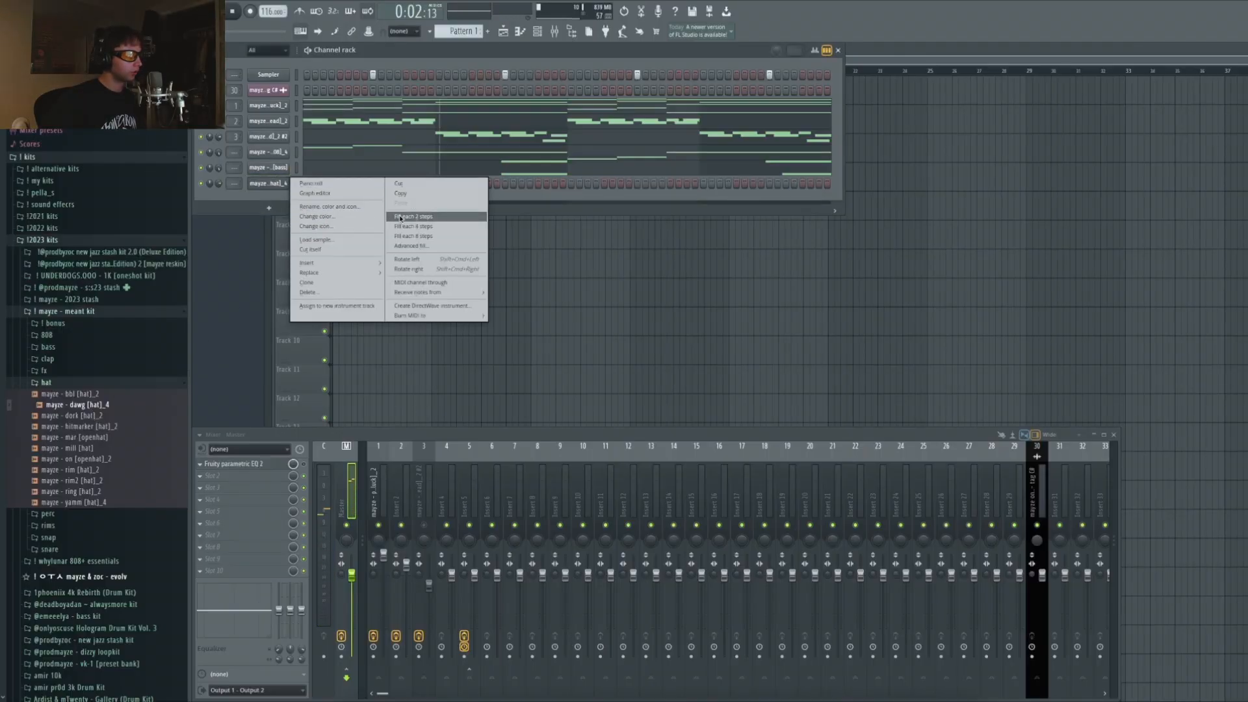
{"action": "left_click", "coordinate": [419, 215]}
{"action": "key", "text": "space"}
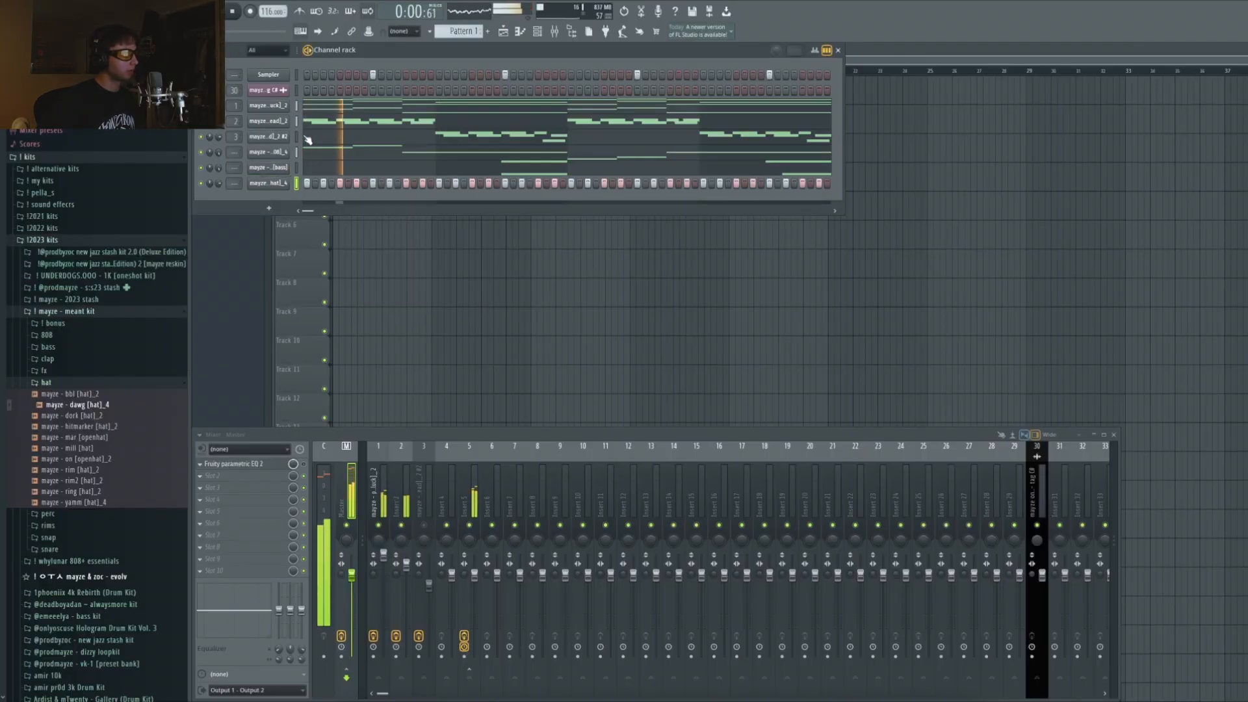
Browse the meant kit's drum folders, load a clap sample into the Sampler channel and add a snare channel.
{"action": "left_click", "coordinate": [66, 386]}
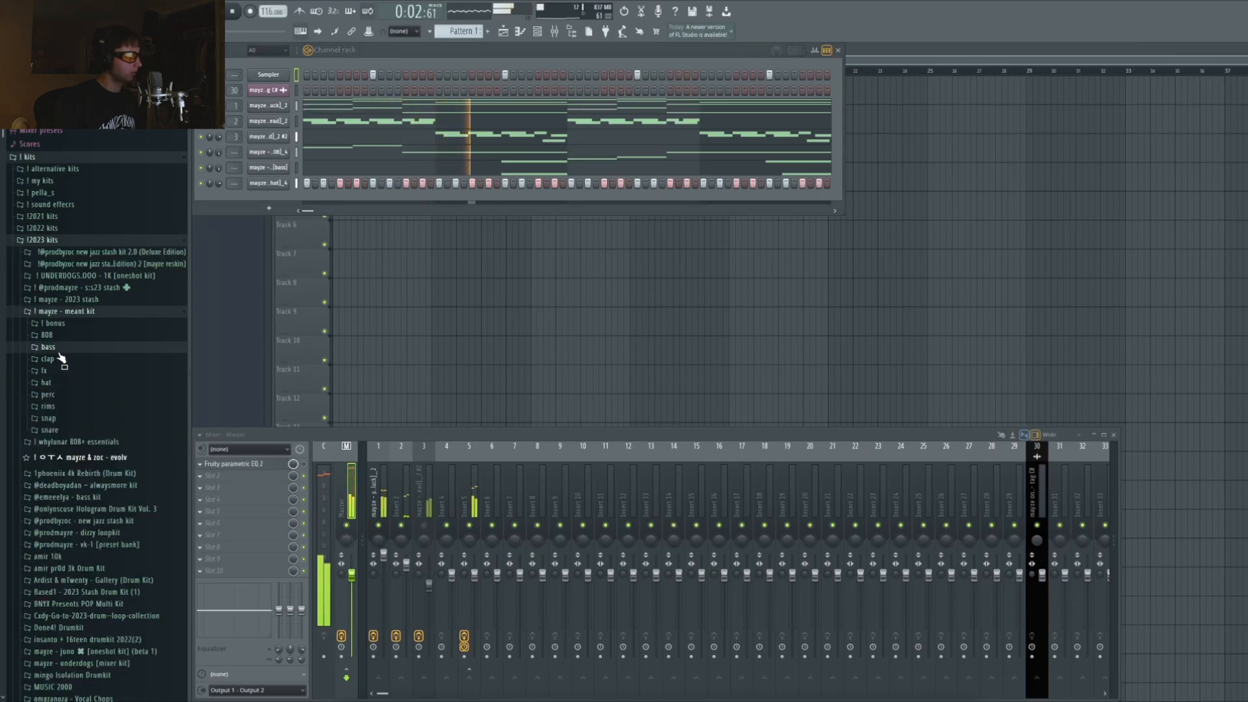
{"action": "left_click", "coordinate": [52, 323]}
{"action": "left_click", "coordinate": [52, 323]}
{"action": "left_click", "coordinate": [48, 358]}
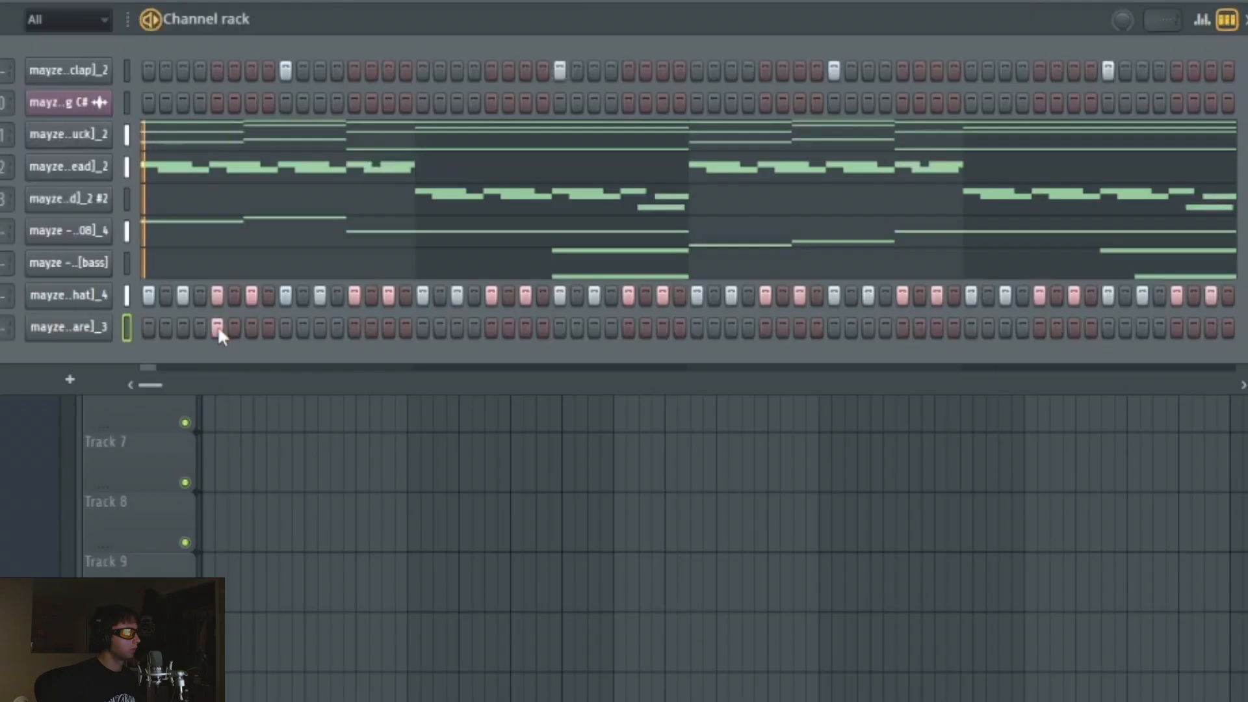
Program the snare channel with additional hits on steps 6, 15, 31, 35, 53, 54 and 63.
{"action": "left_click", "coordinate": [234, 327]}
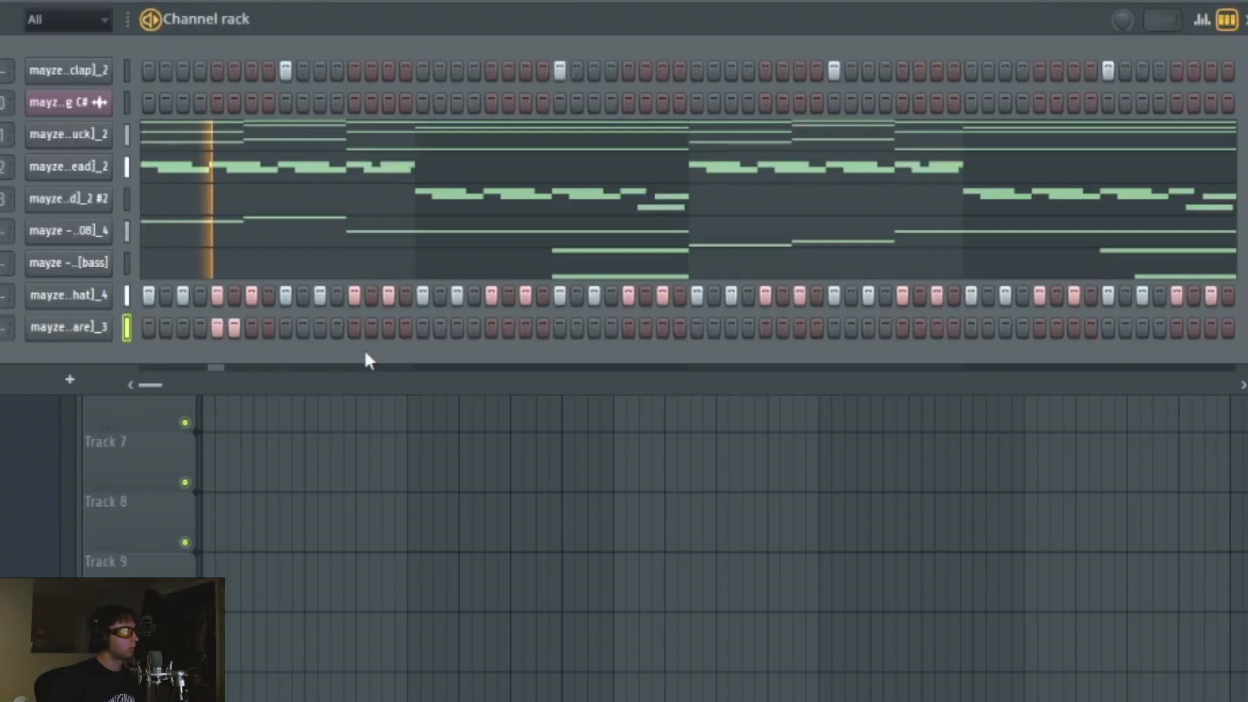
{"action": "left_click", "coordinate": [388, 327]}
{"action": "left_click", "coordinate": [663, 327]}
{"action": "left_click", "coordinate": [732, 327]}
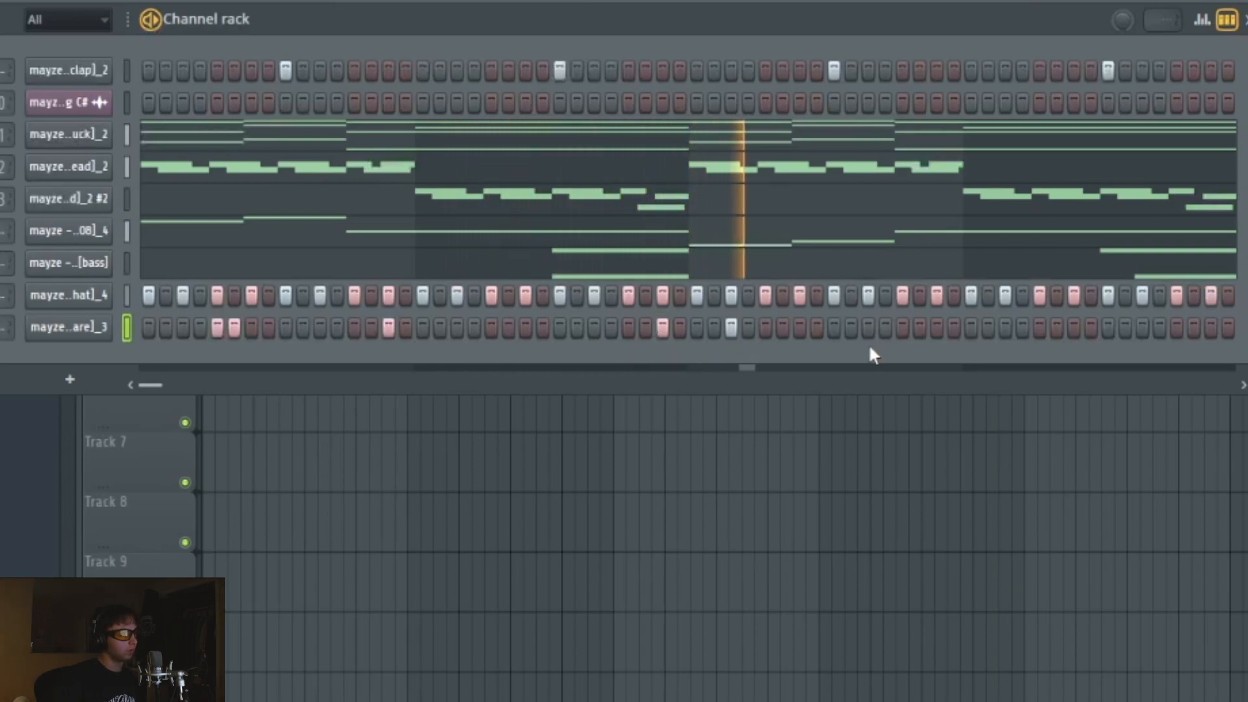
{"action": "left_click", "coordinate": [1039, 327]}
{"action": "left_click", "coordinate": [1057, 327]}
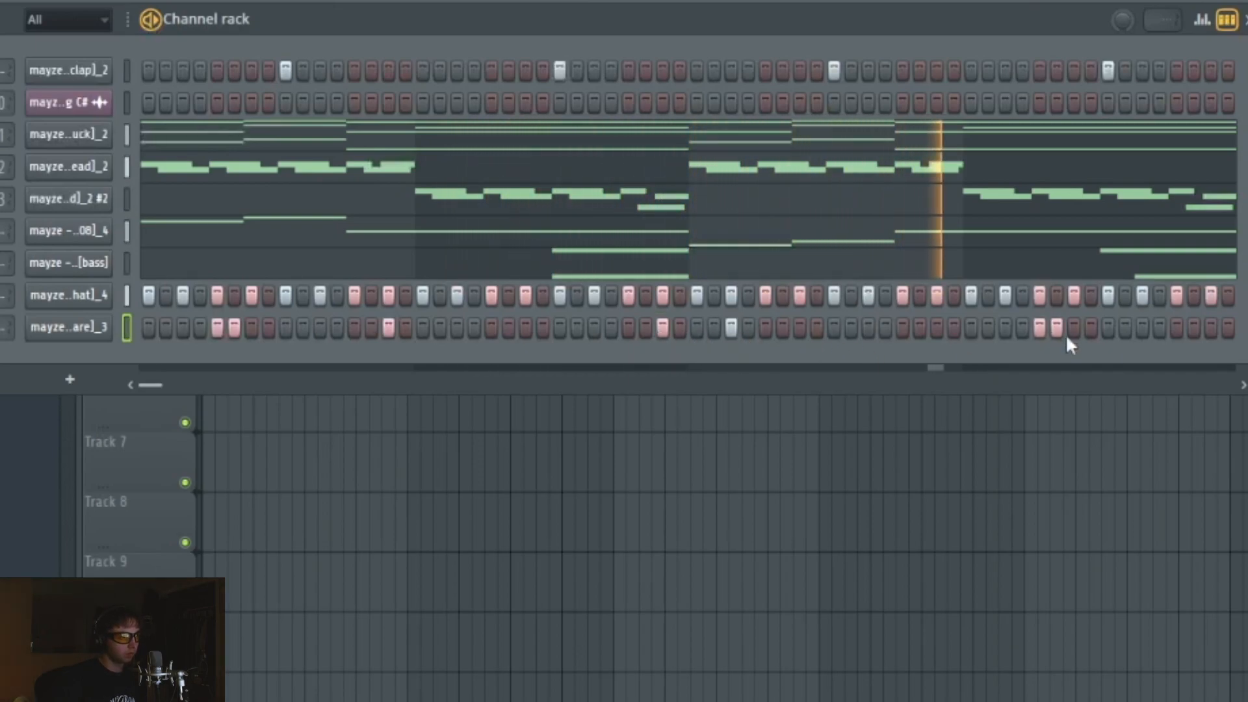
{"action": "left_click", "coordinate": [1213, 331]}
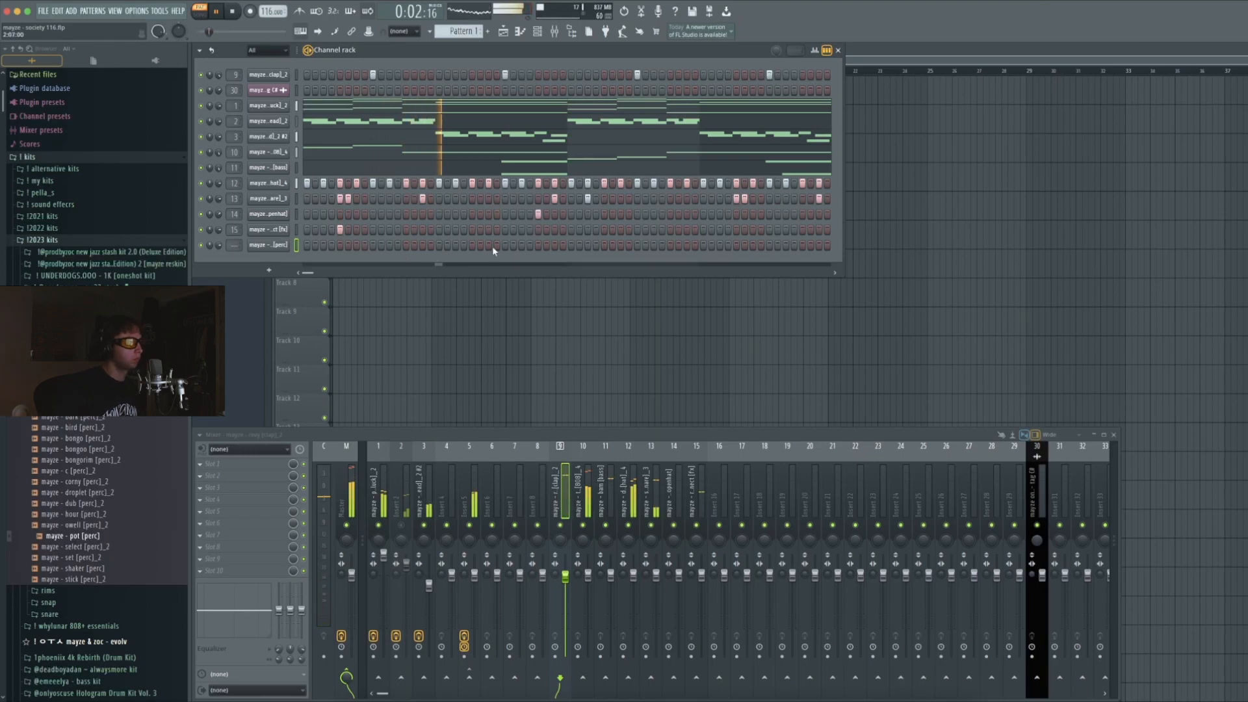
Place perc hits on steps 27 and 28, stop playback, and route the perc channel to a free mixer track.
{"action": "left_click", "coordinate": [521, 245]}
{"action": "left_click", "coordinate": [529, 246]}
{"action": "key", "text": "space"}
{"action": "key", "text": "super+l"}
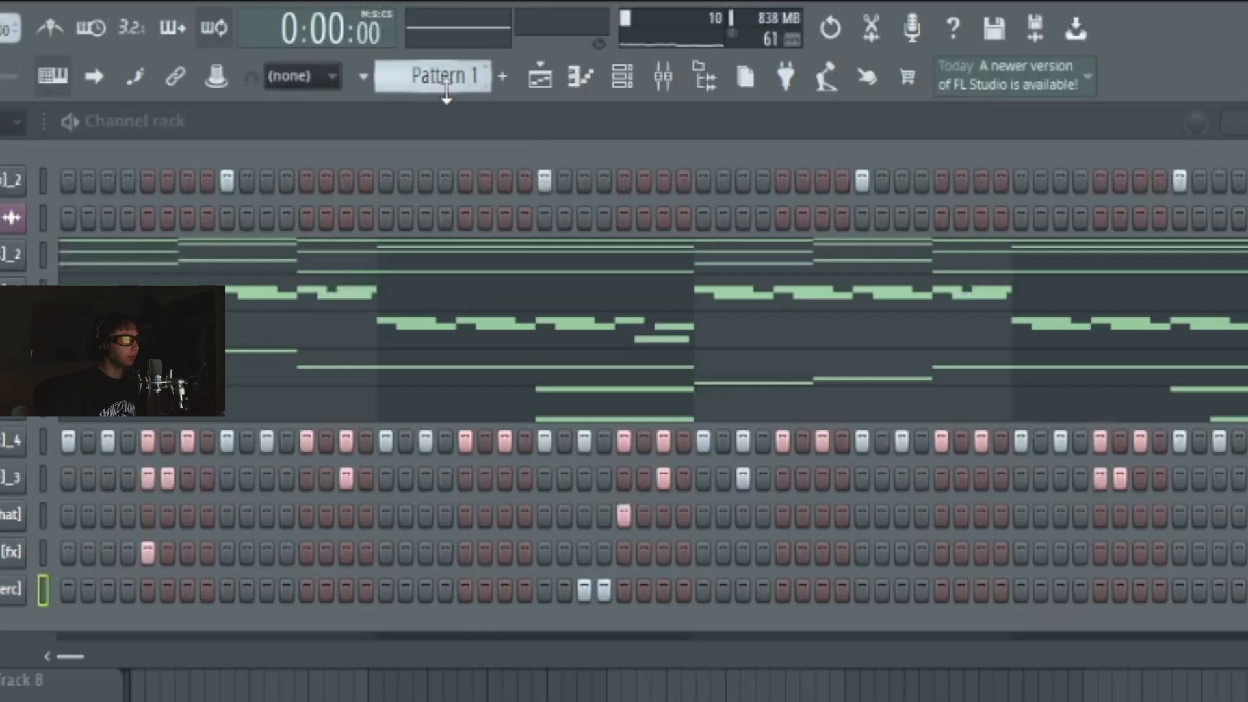
Split Pattern 1 by channel and open the playlist.
{"action": "left_click", "coordinate": [467, 32]}
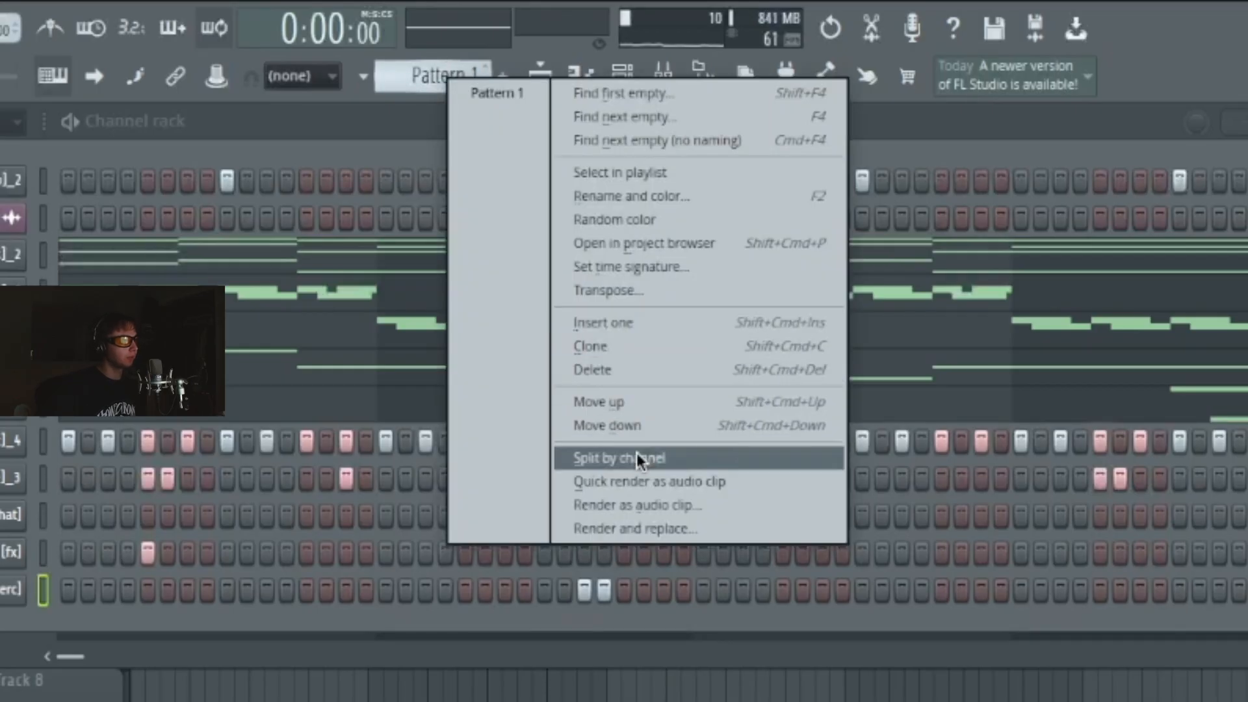
{"action": "left_click", "coordinate": [547, 189]}
{"action": "key", "text": "F5"}
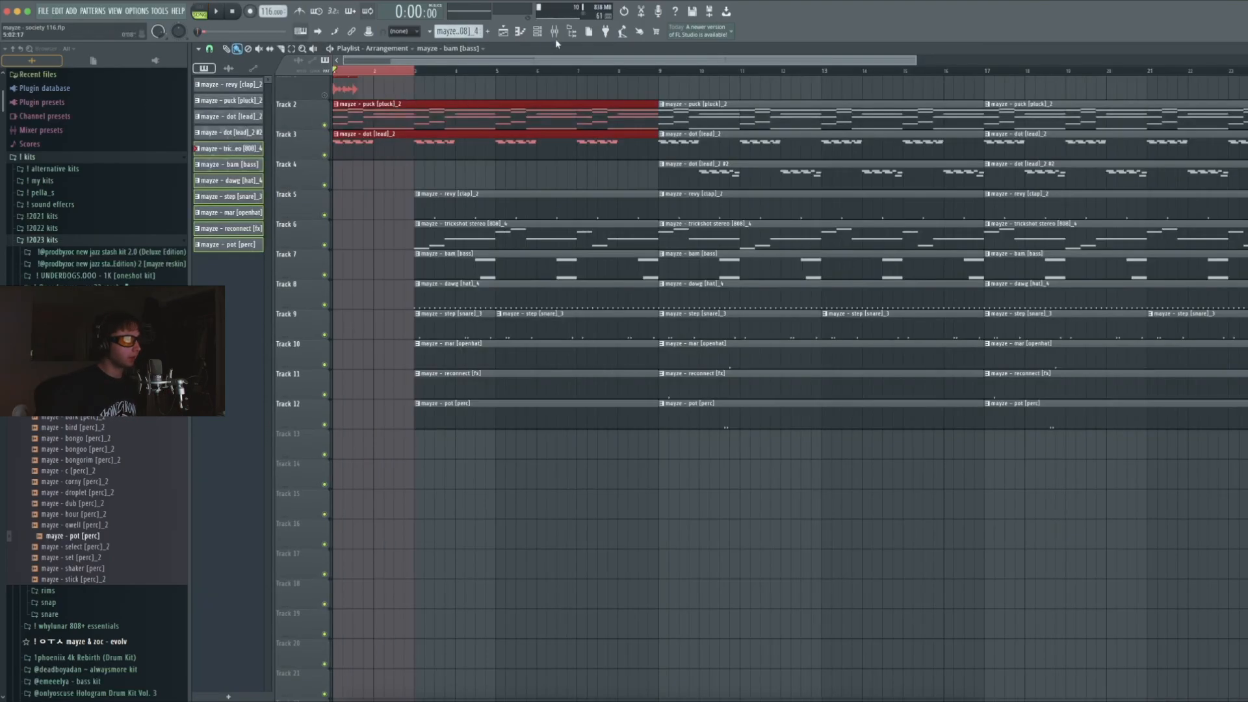
Unmute mixer Insert 2 and load the evolv kit's Gross Beat preset mayze ® - 12 [newjazzslide] into slot 8 of Insert 5.
{"action": "left_click", "coordinate": [554, 31]}
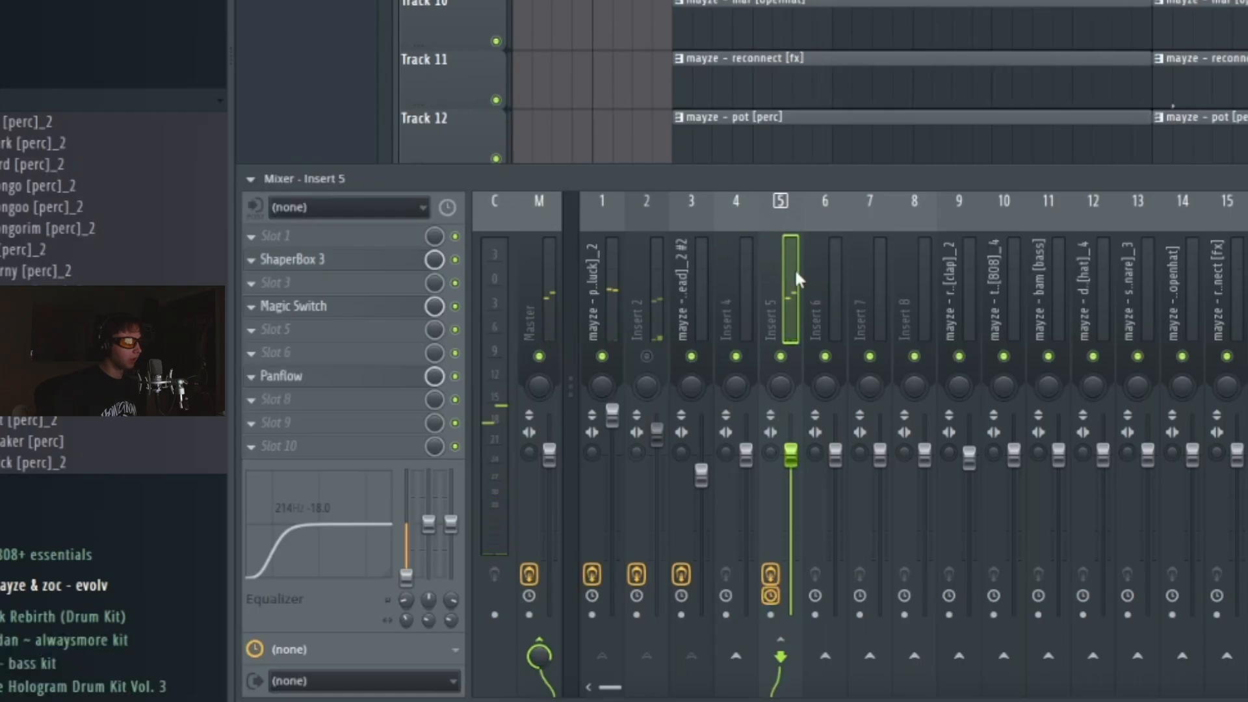
{"action": "left_click", "coordinate": [647, 357]}
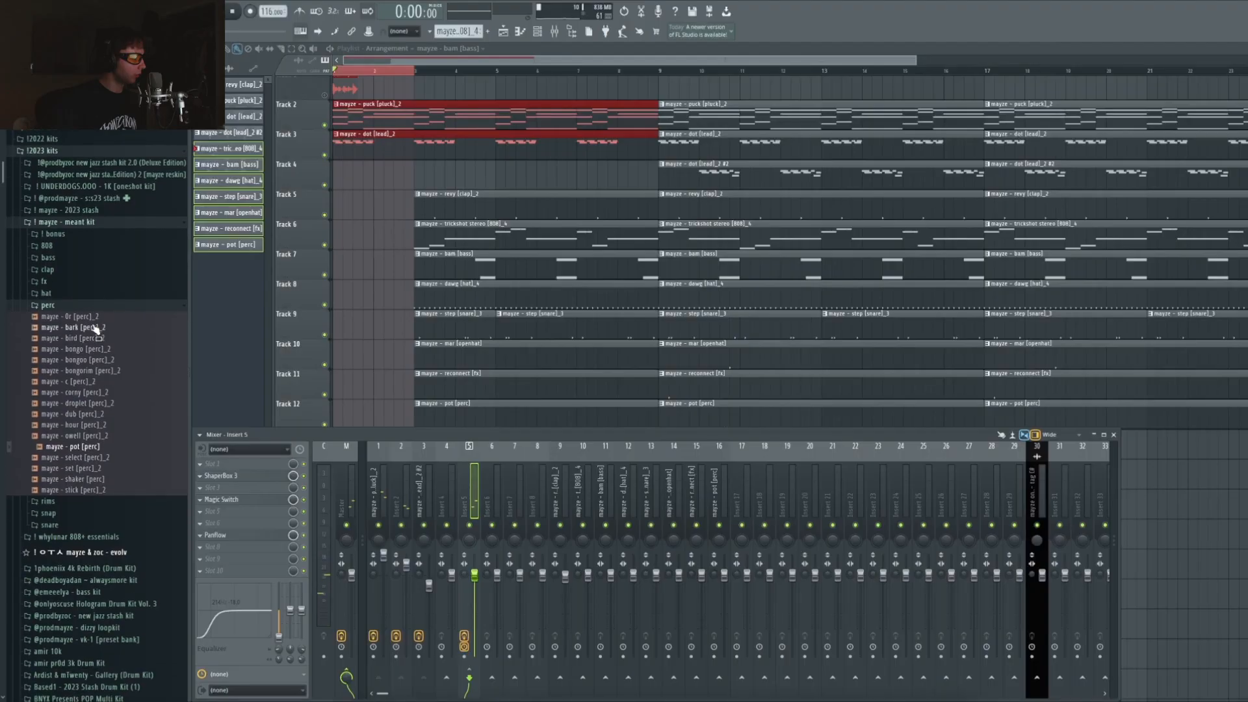
{"action": "left_click", "coordinate": [71, 586]}
{"action": "left_click", "coordinate": [54, 518]}
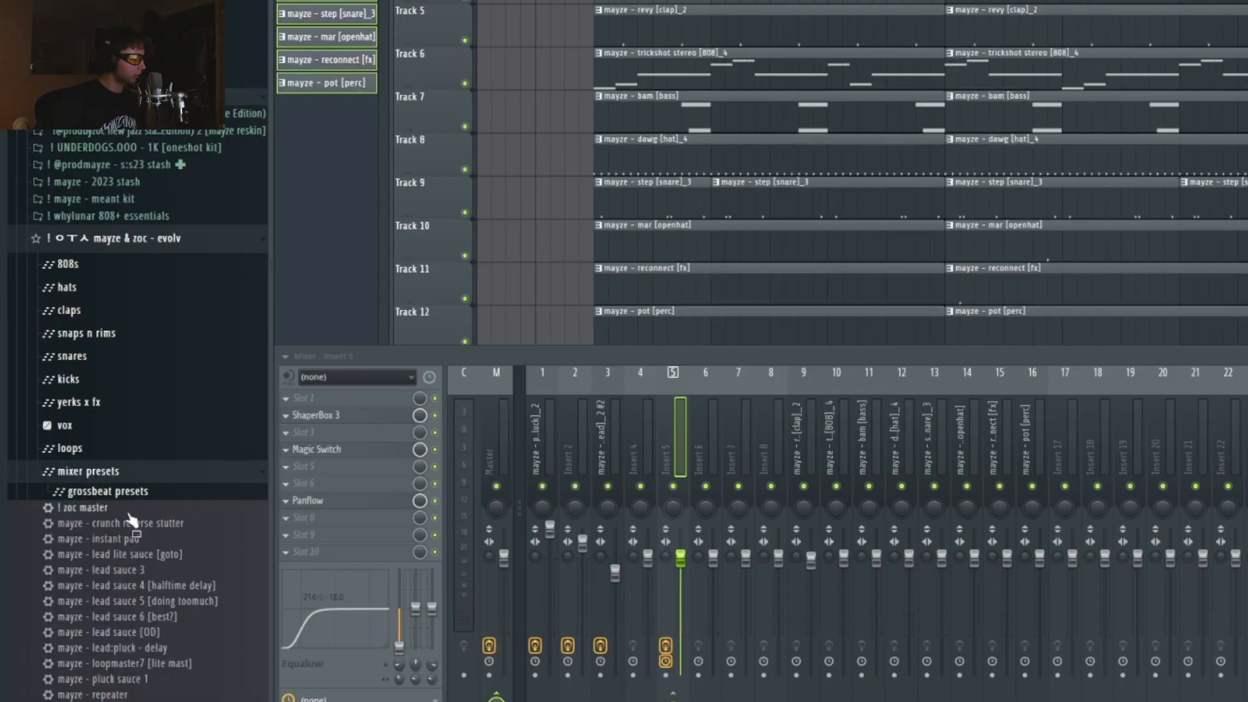
{"action": "left_click", "coordinate": [84, 528]}
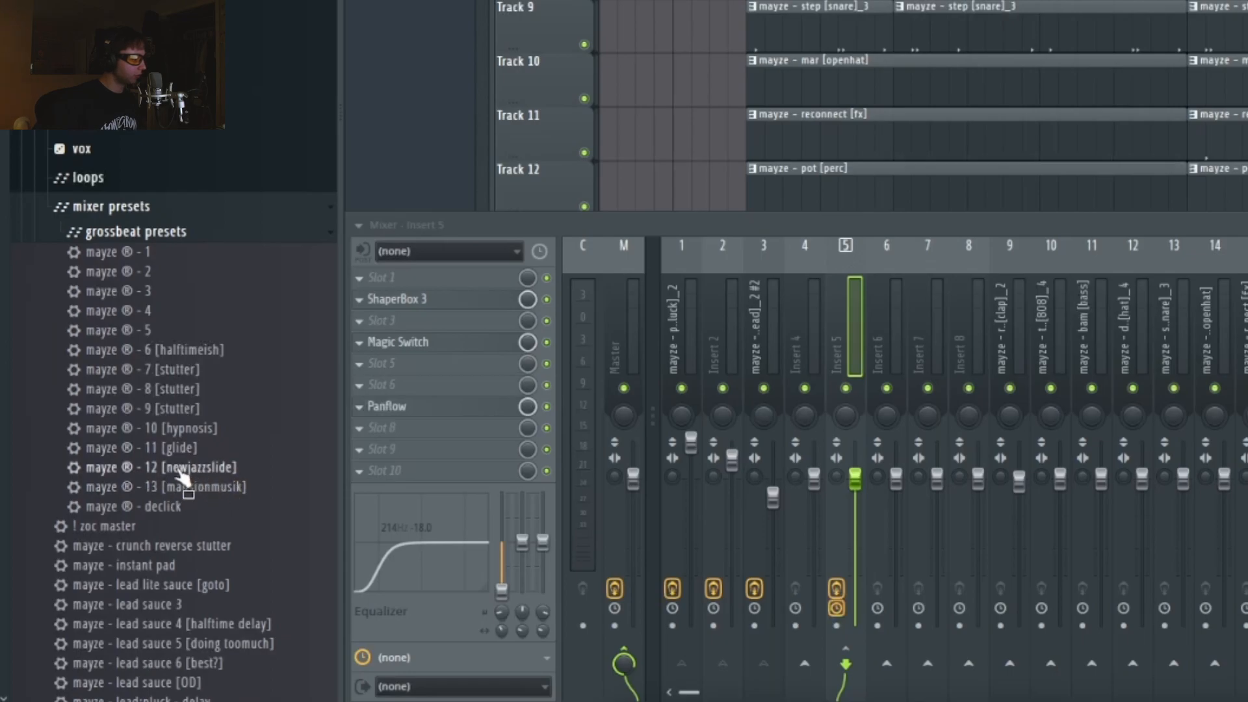
{"action": "left_click_drag", "start_coordinate": [185, 473], "coordinate": [417, 284]}
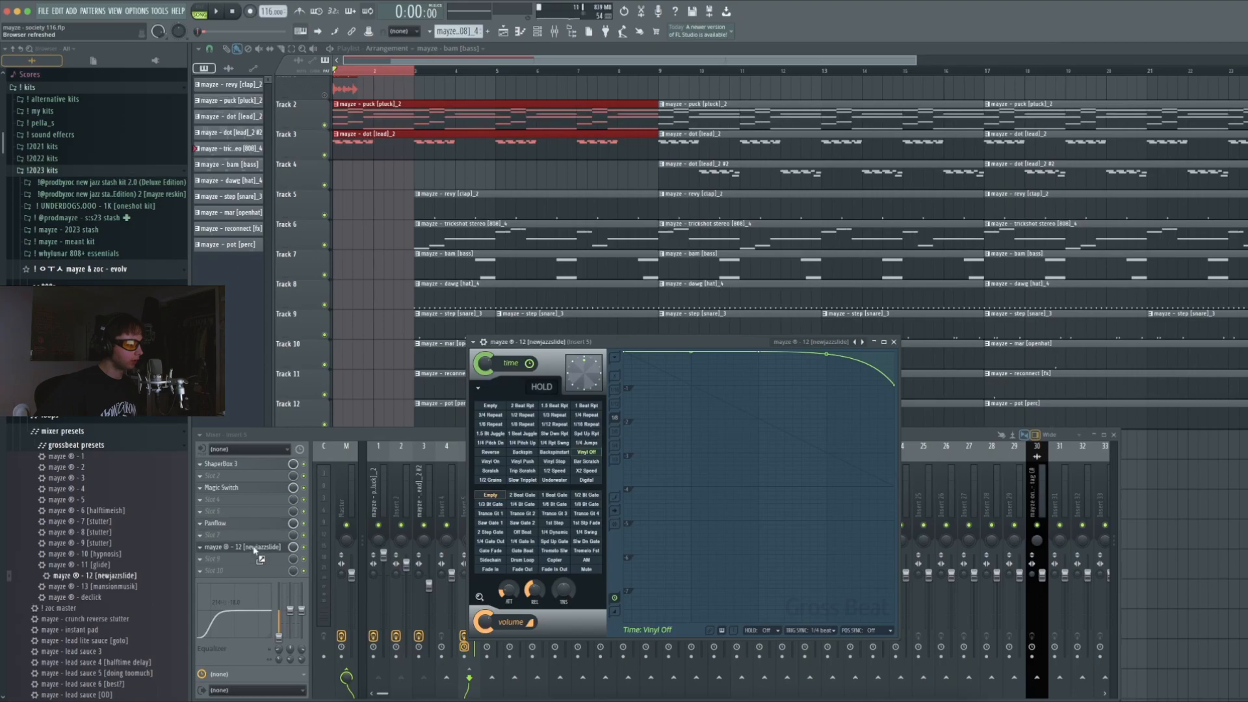
{"action": "left_click", "coordinate": [893, 342]}
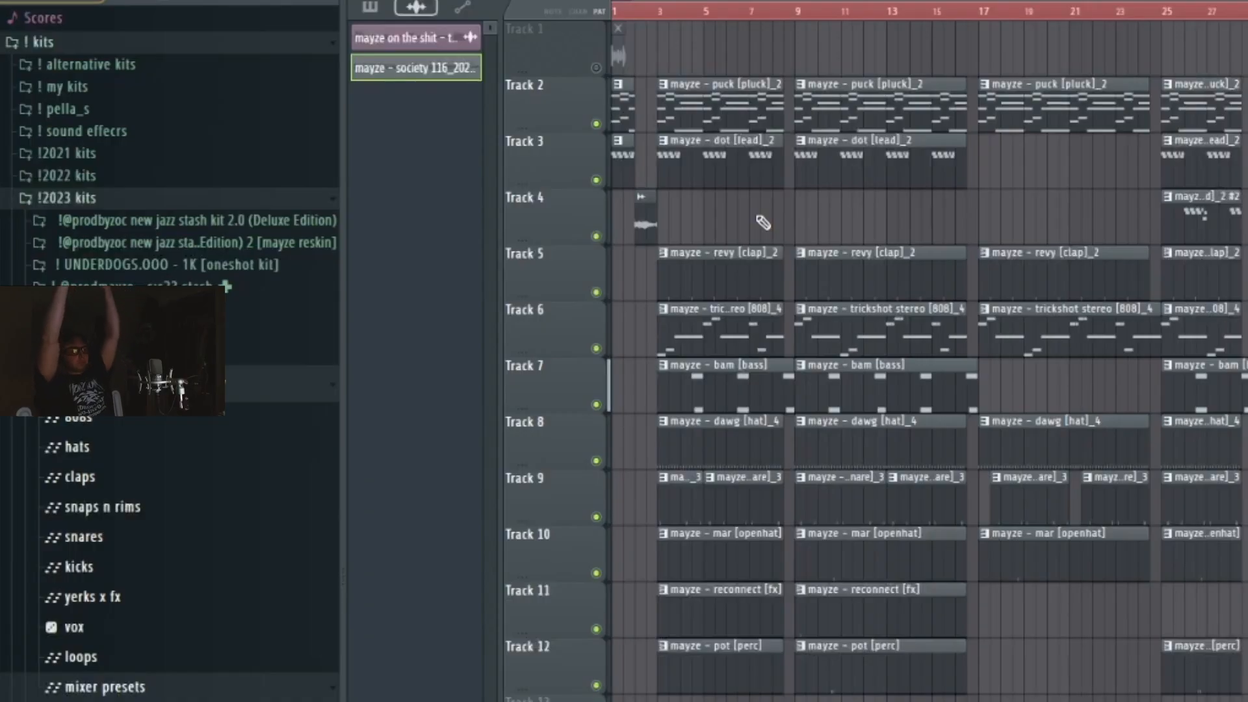
Play the arranged song in the playlist from the beginning.
{"action": "key", "text": "space"}
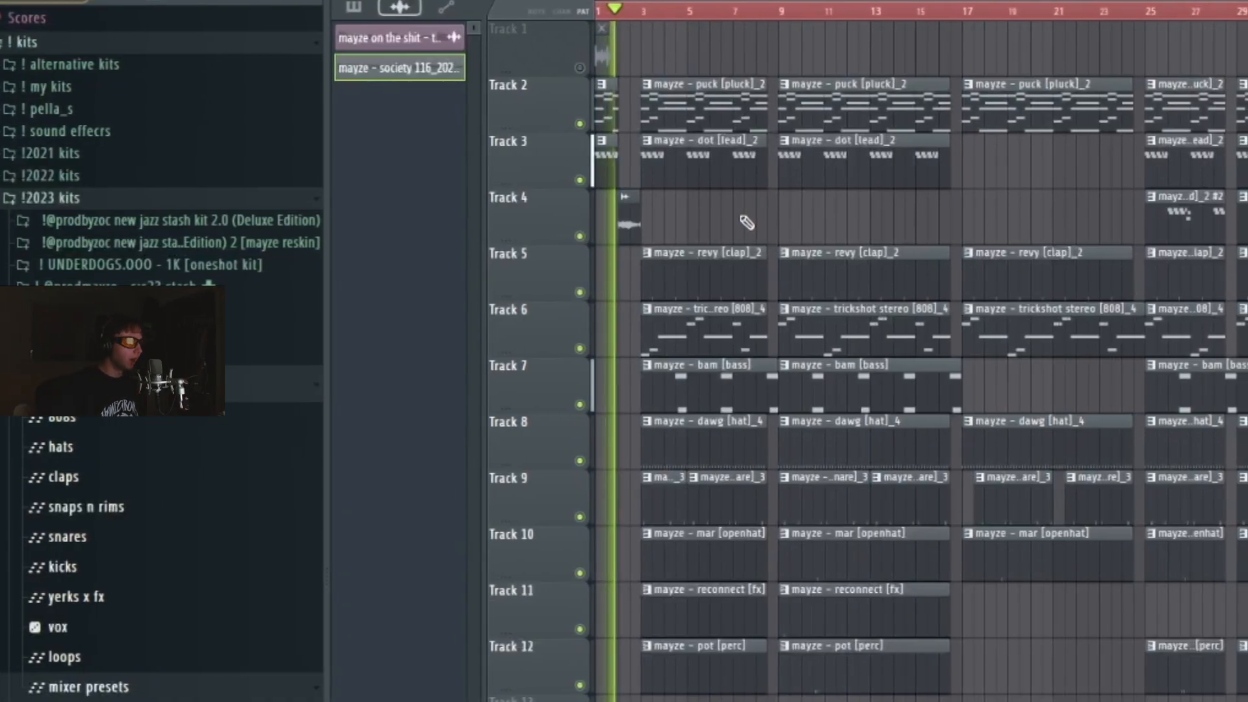